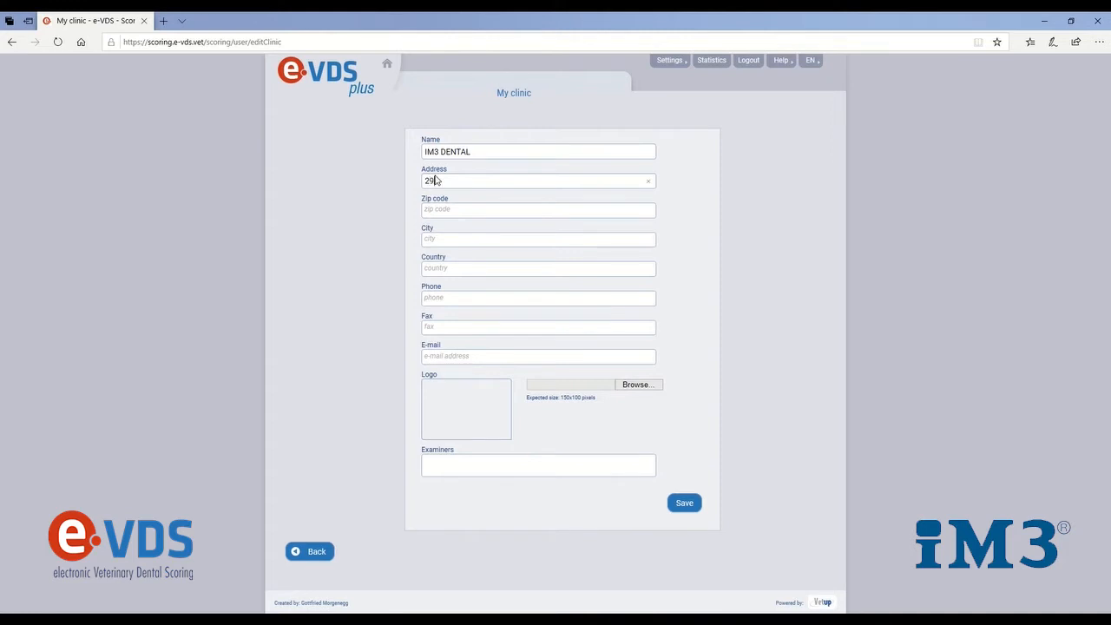
Complete the clinic's contact details with the street address and Ireland as the country, and choose the logo image file
{"action": "type", "text": "Dunleek Business Park"}
{"action": "left_click", "coordinate": [492, 271]}
{"action": "type", "text": "Ireland"}
{"action": "left_click", "coordinate": [629, 387]}
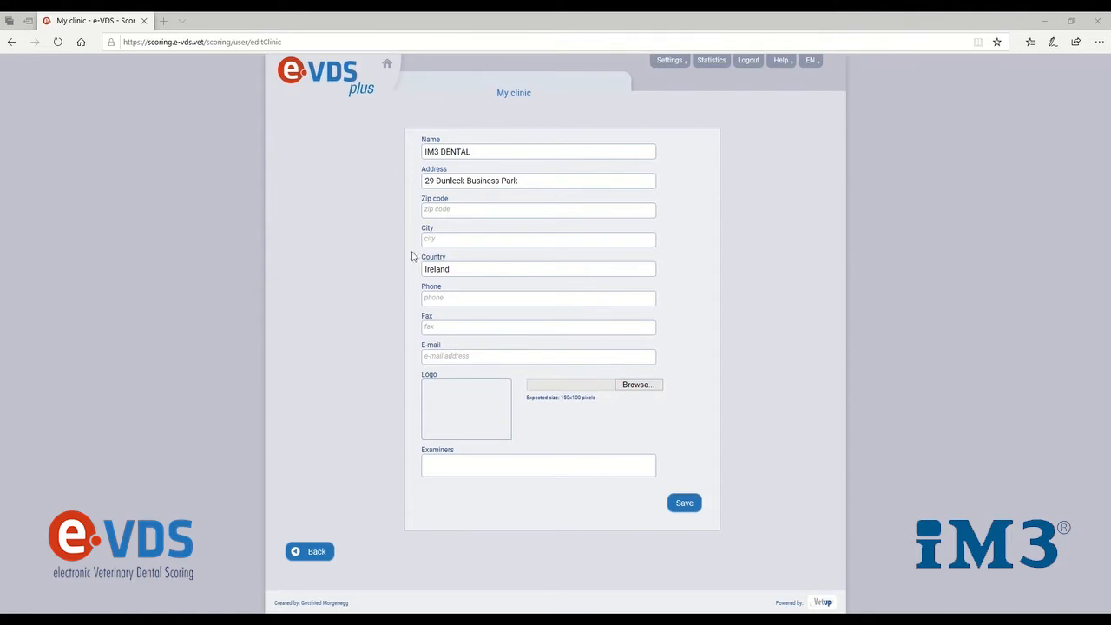
{"action": "double_click", "coordinate": [450, 302]}
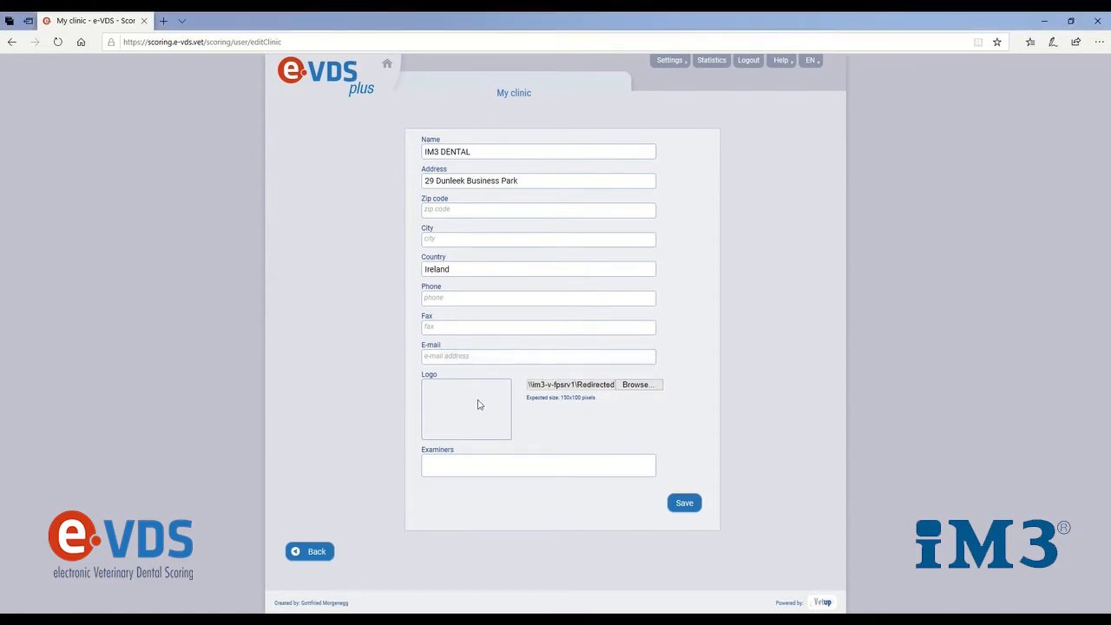
Enter the three examiners' full names separated by semicolons and save the clinic details
{"action": "left_click", "coordinate": [483, 464]}
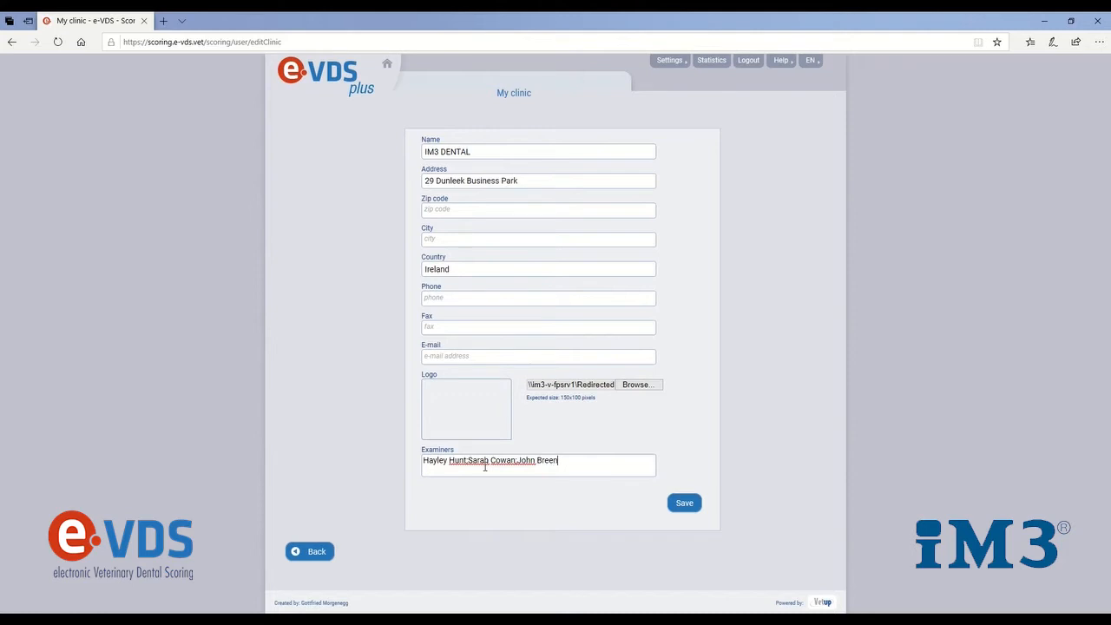
{"action": "type", "text": "n"}
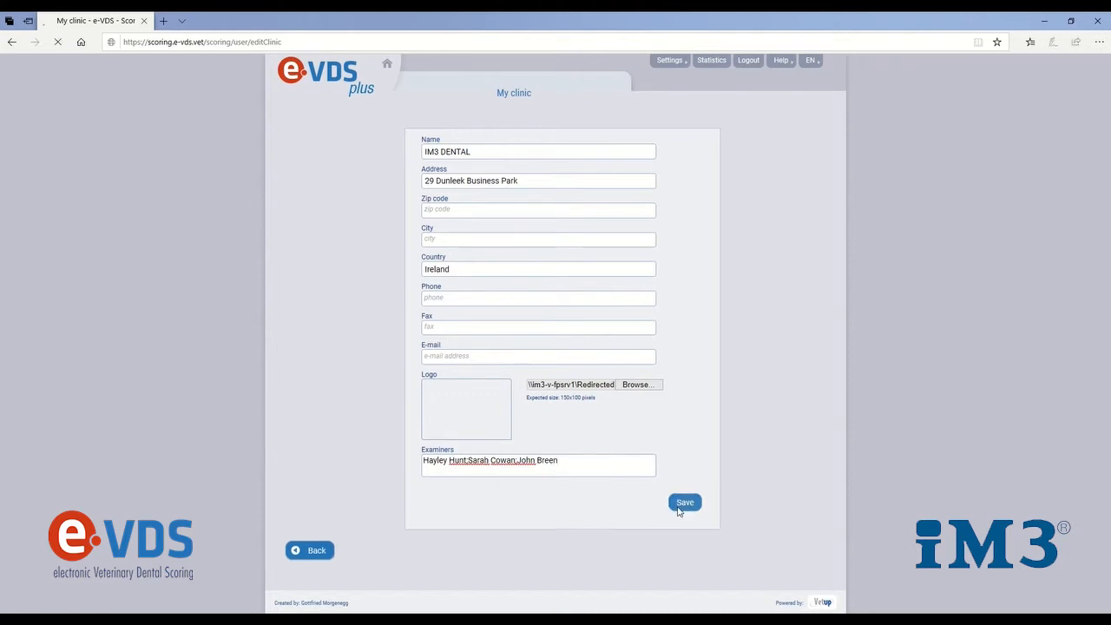
{"action": "left_click", "coordinate": [684, 503]}
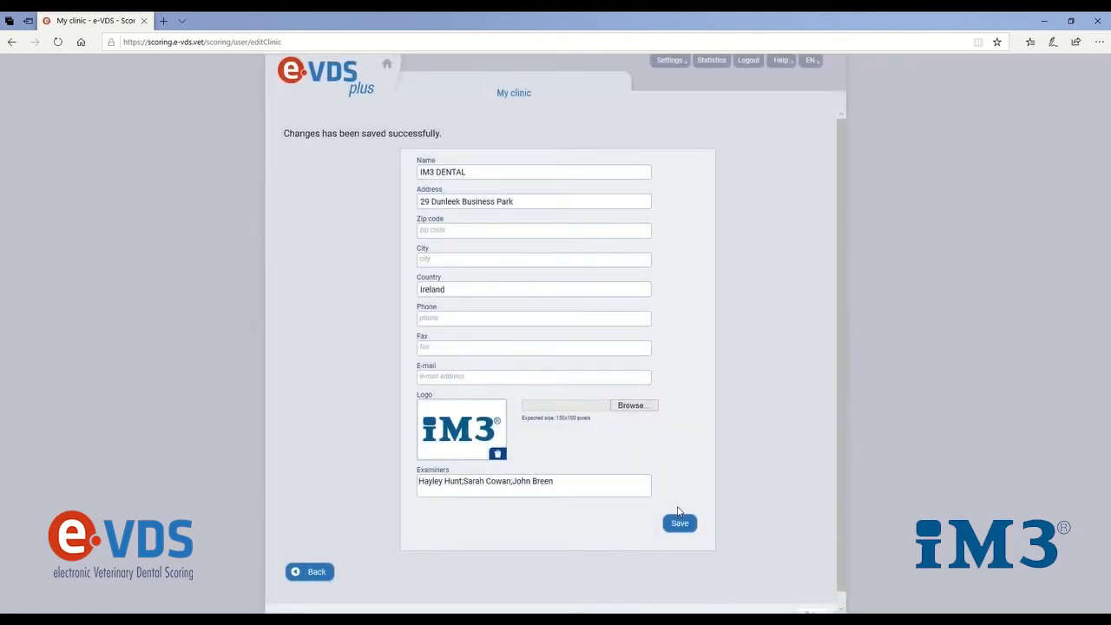
Return to the client list and create a new client with the last name, first name and e-mail address, then save
{"action": "left_click", "coordinate": [323, 572]}
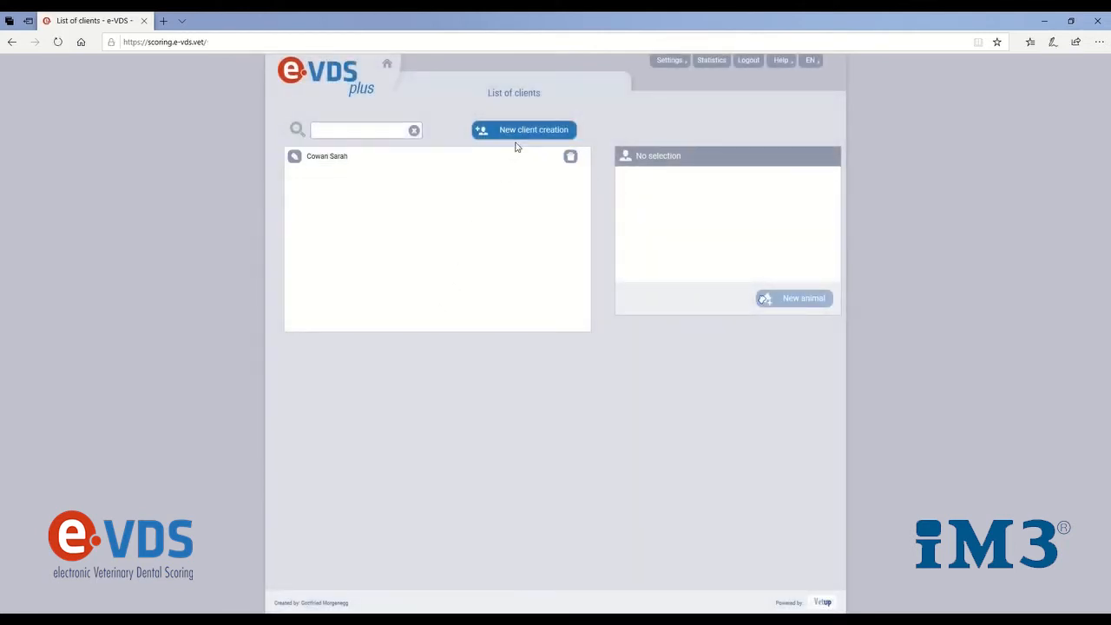
{"action": "left_click", "coordinate": [525, 131]}
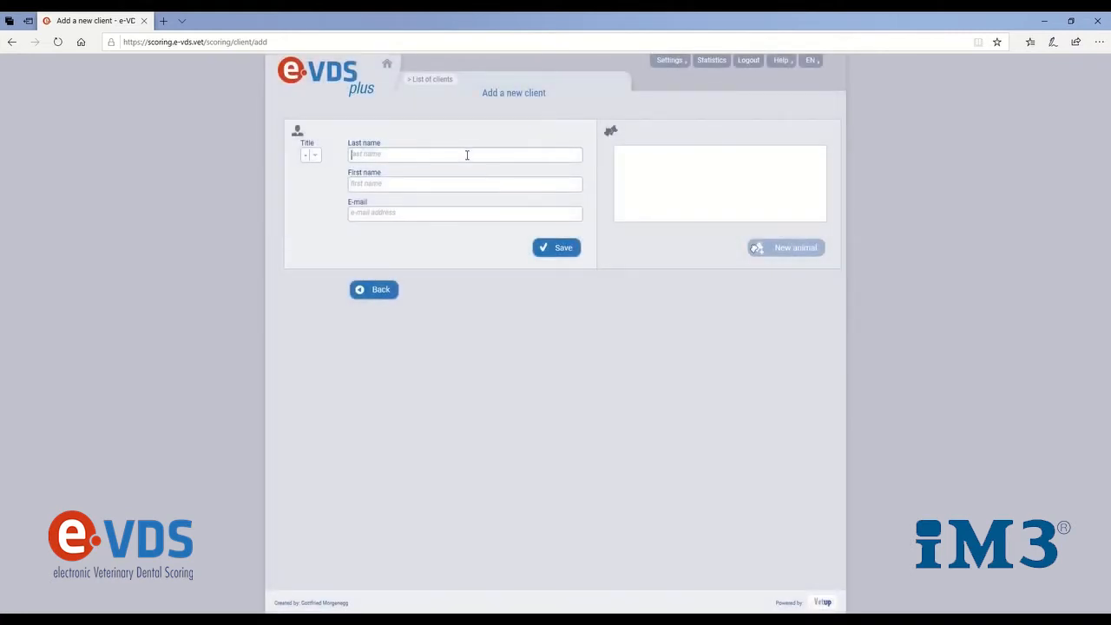
{"action": "left_click", "coordinate": [471, 185]}
{"action": "left_click", "coordinate": [466, 213]}
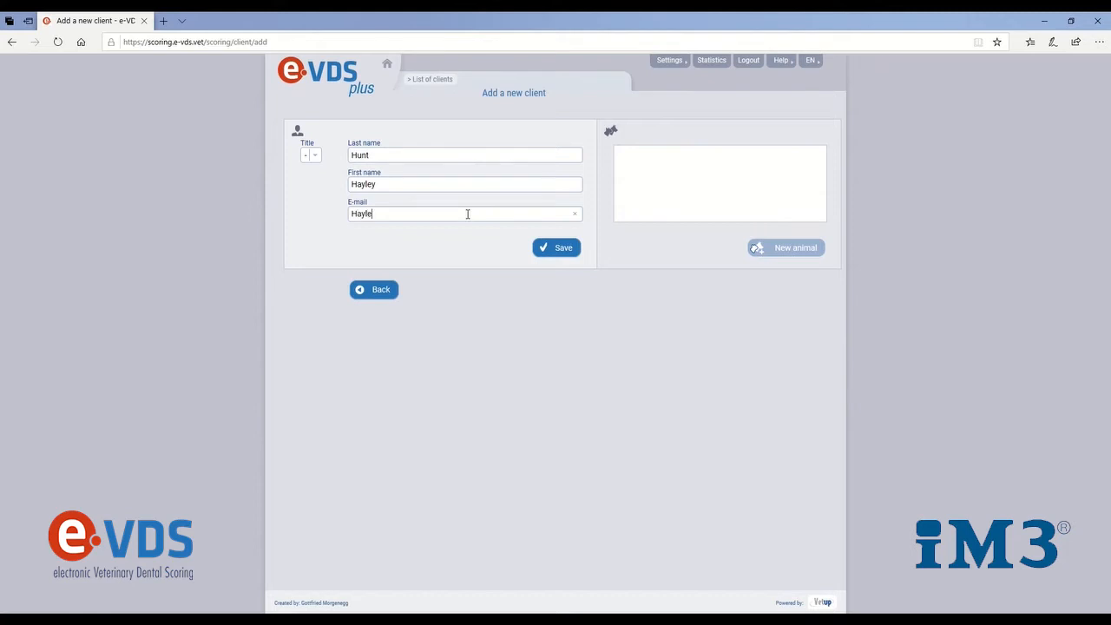
{"action": "left_click", "coordinate": [559, 248]}
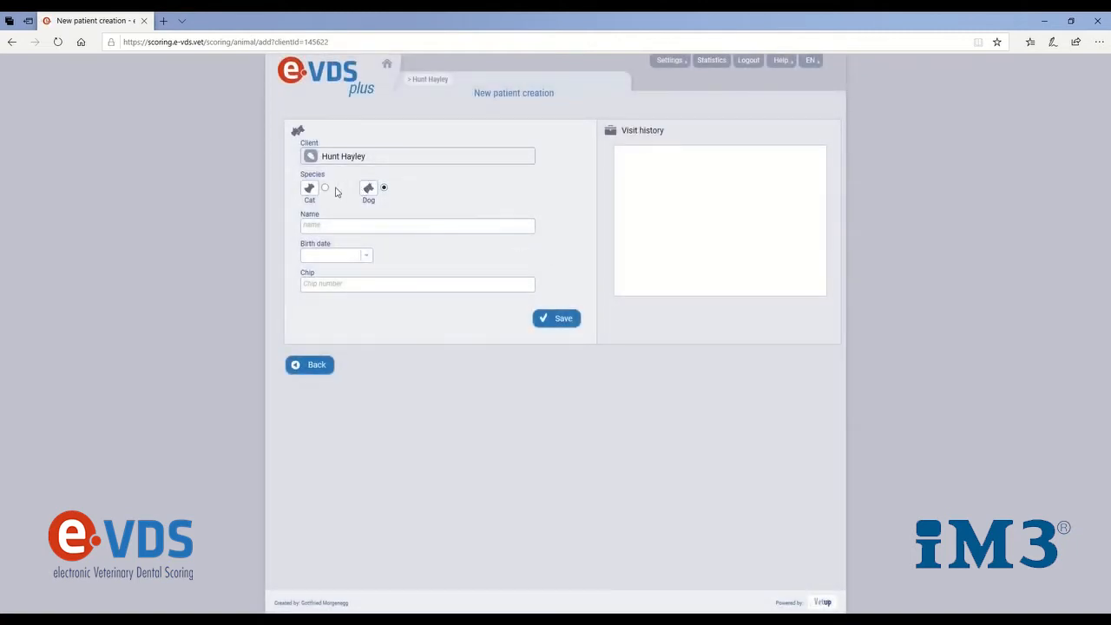
Create the client's dog as a new patient named Conor, with its birth date and chip number, and save
{"action": "left_click", "coordinate": [331, 223]}
{"action": "left_click", "coordinate": [330, 223]}
{"action": "type", "text": "Conor"}
{"action": "left_click", "coordinate": [364, 255]}
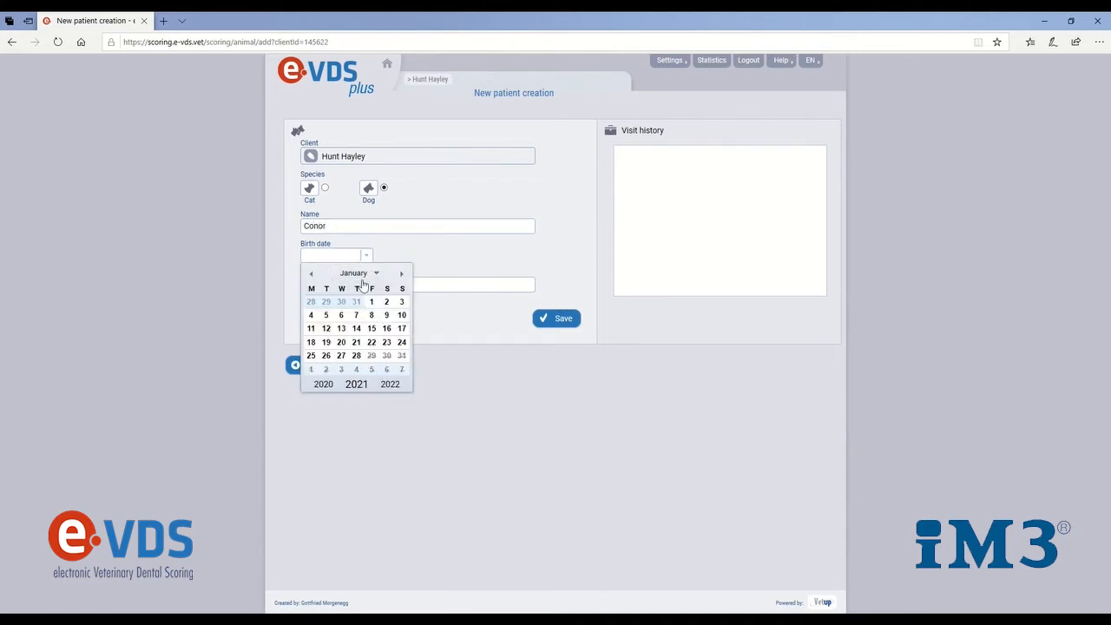
{"action": "left_click", "coordinate": [323, 385]}
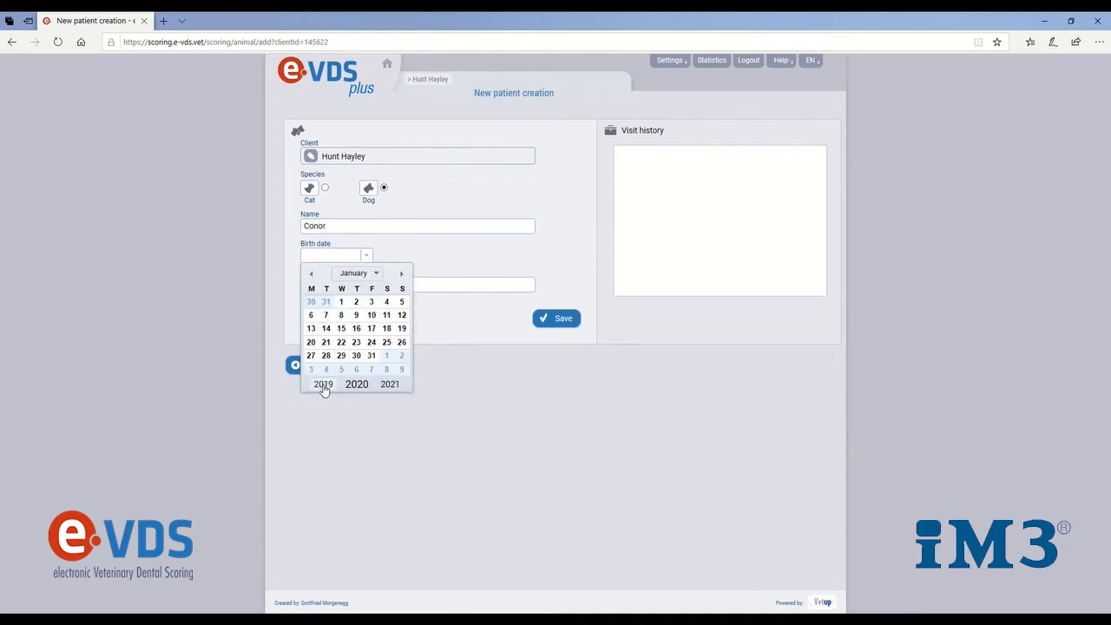
{"action": "left_click", "coordinate": [323, 385]}
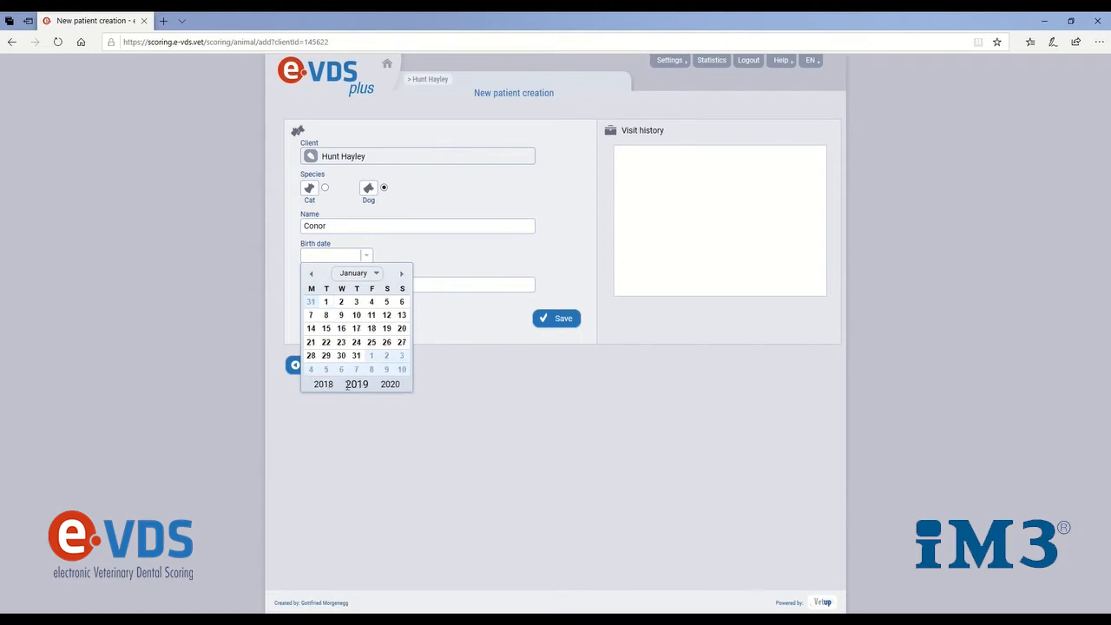
{"action": "left_click", "coordinate": [356, 315]}
{"action": "left_click", "coordinate": [353, 287]}
{"action": "type", "text": "123456789"}
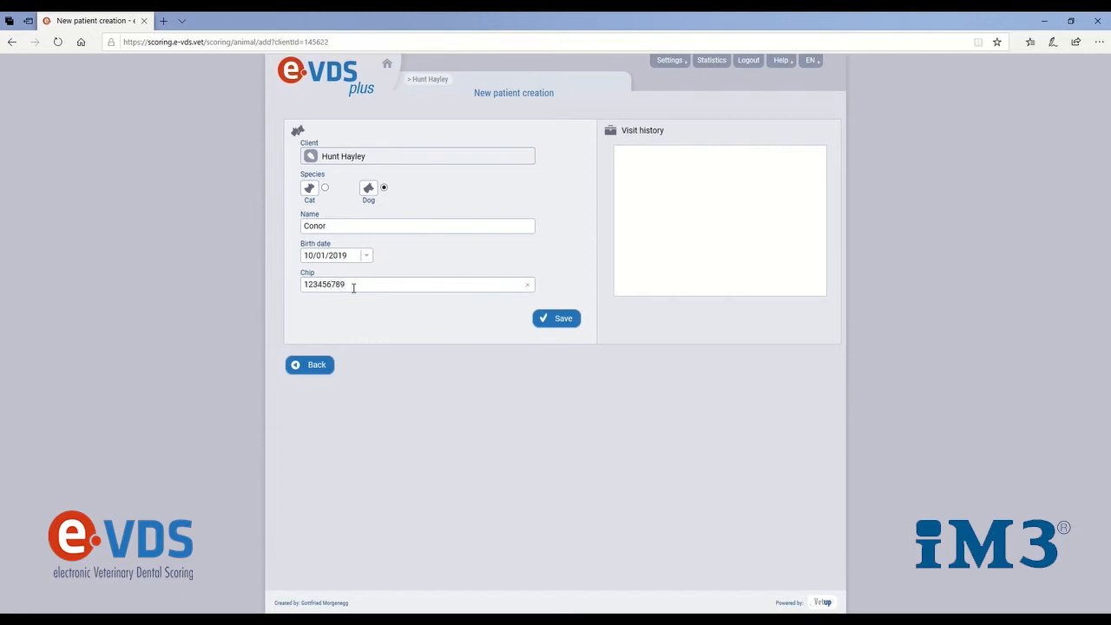
{"action": "left_click", "coordinate": [549, 320]}
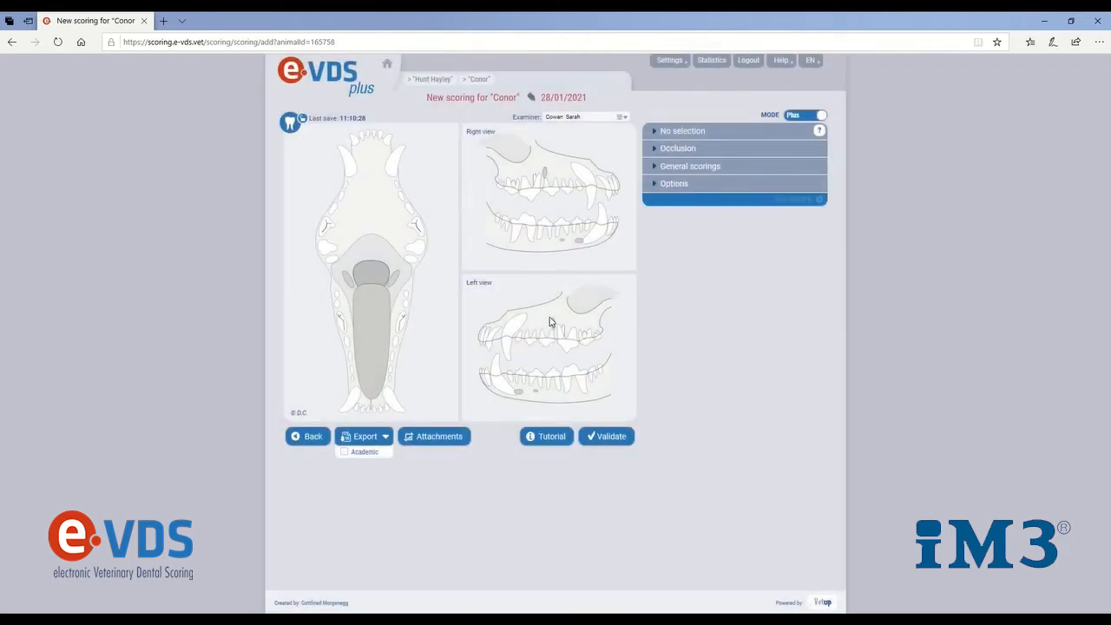
Leave the new scoring, open the new client's sheet from the client list to review it, and save it
{"action": "left_click", "coordinate": [318, 435]}
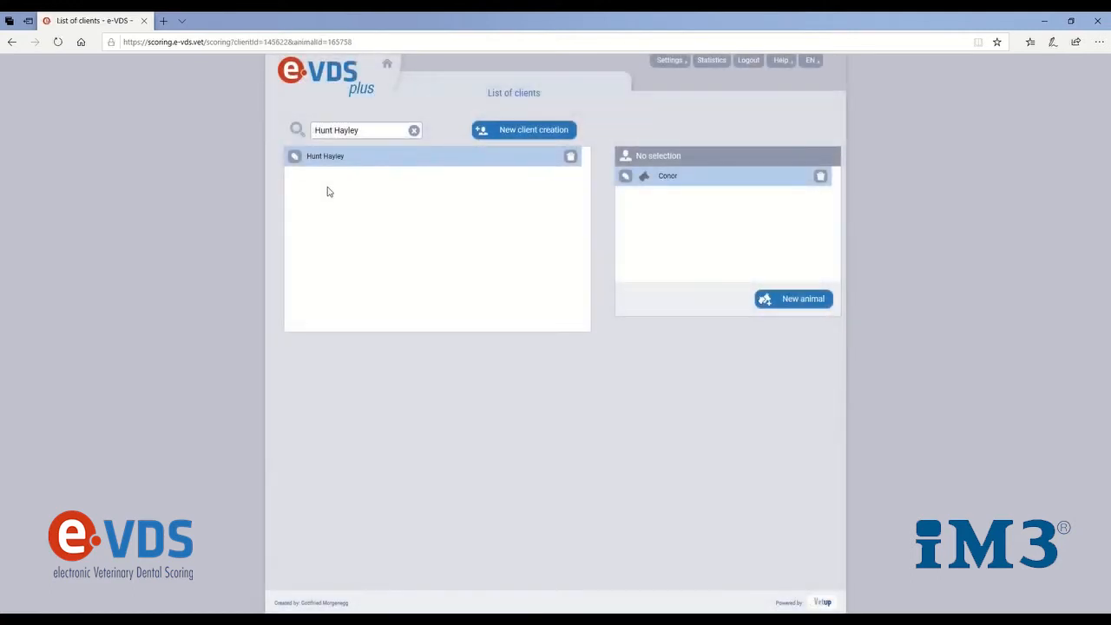
{"action": "left_click", "coordinate": [294, 157]}
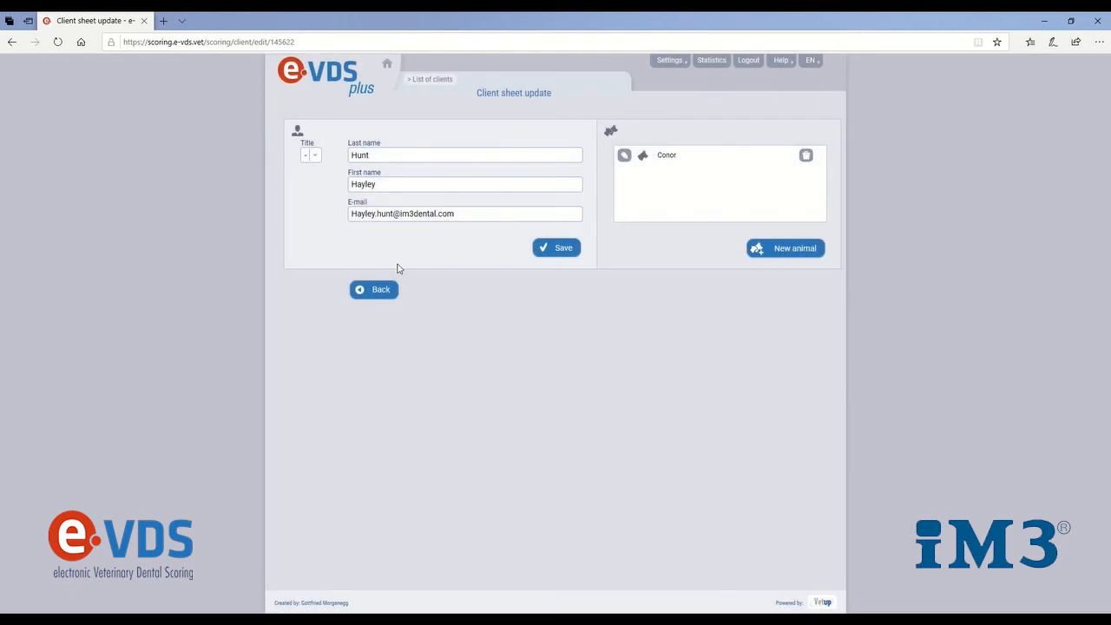
{"action": "left_click", "coordinate": [562, 252]}
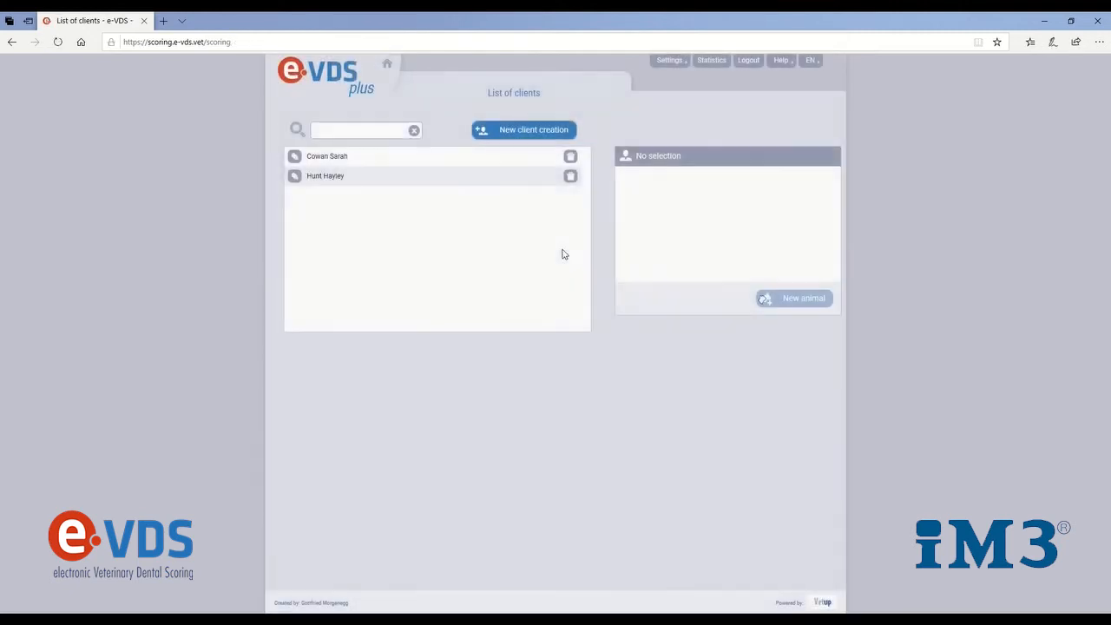
Review and save Conor's patient sheet, and open the patient sheet of the other client's dog James
{"action": "left_click", "coordinate": [319, 181]}
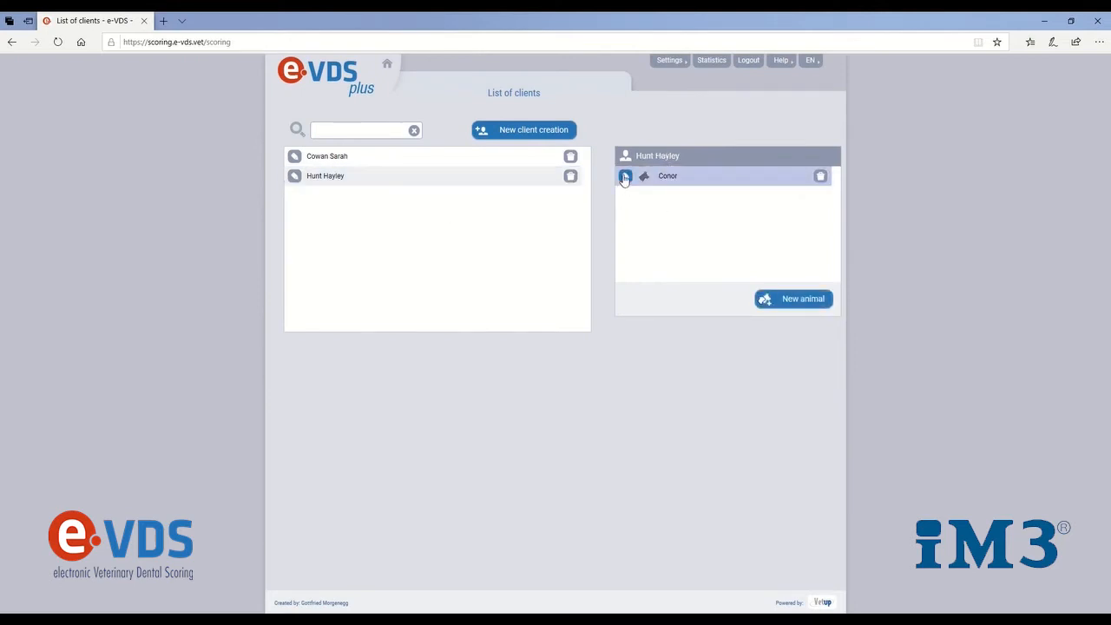
{"action": "left_click", "coordinate": [625, 175]}
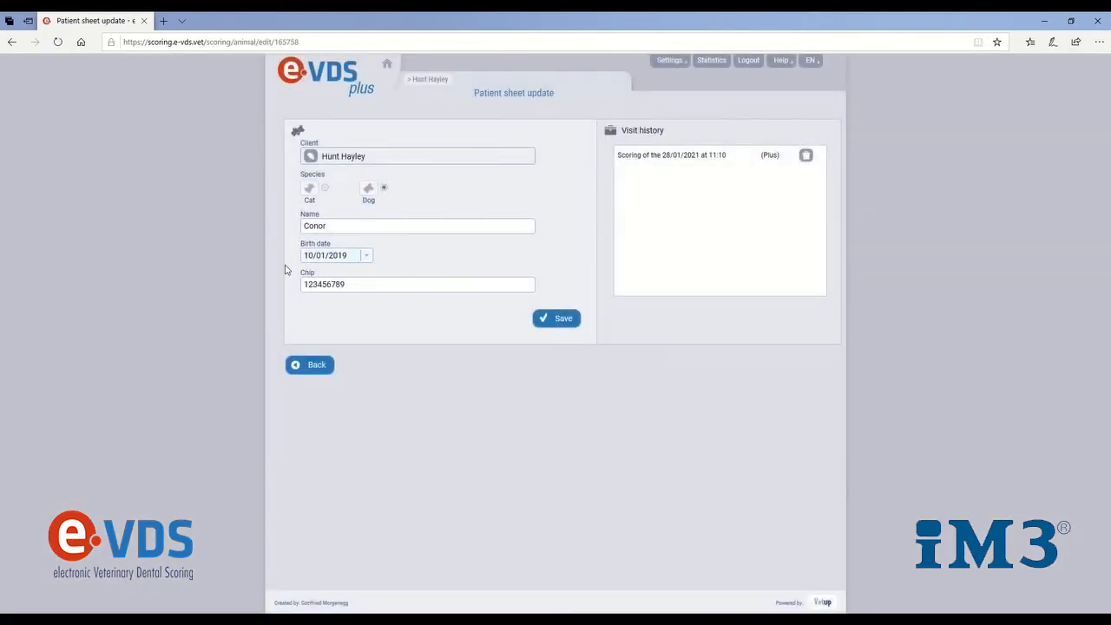
{"action": "left_click", "coordinate": [568, 322]}
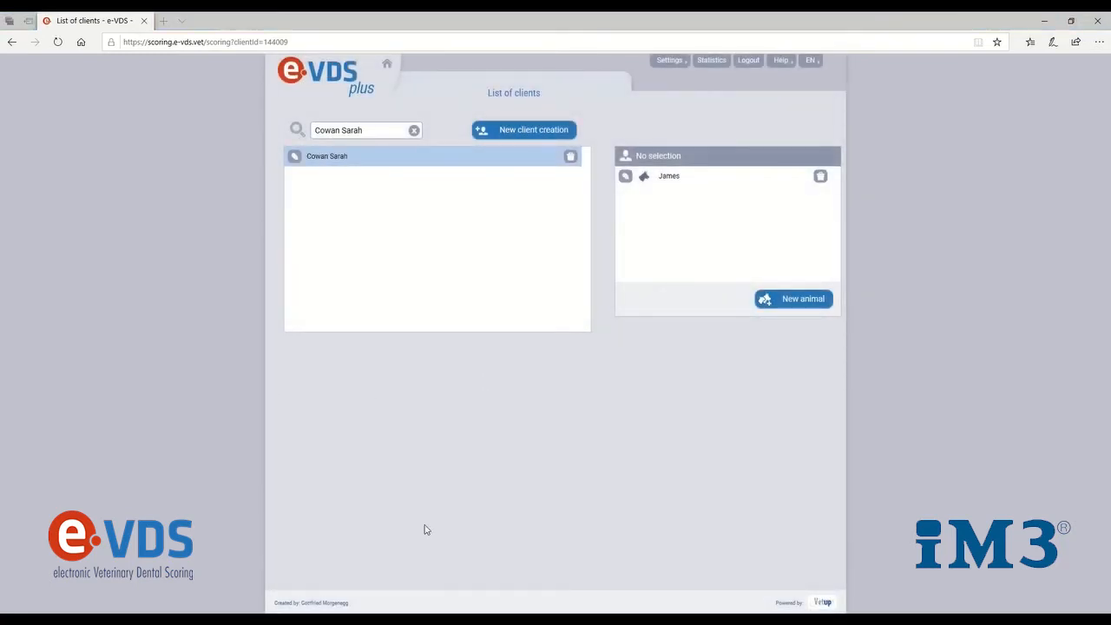
{"action": "left_click", "coordinate": [626, 177]}
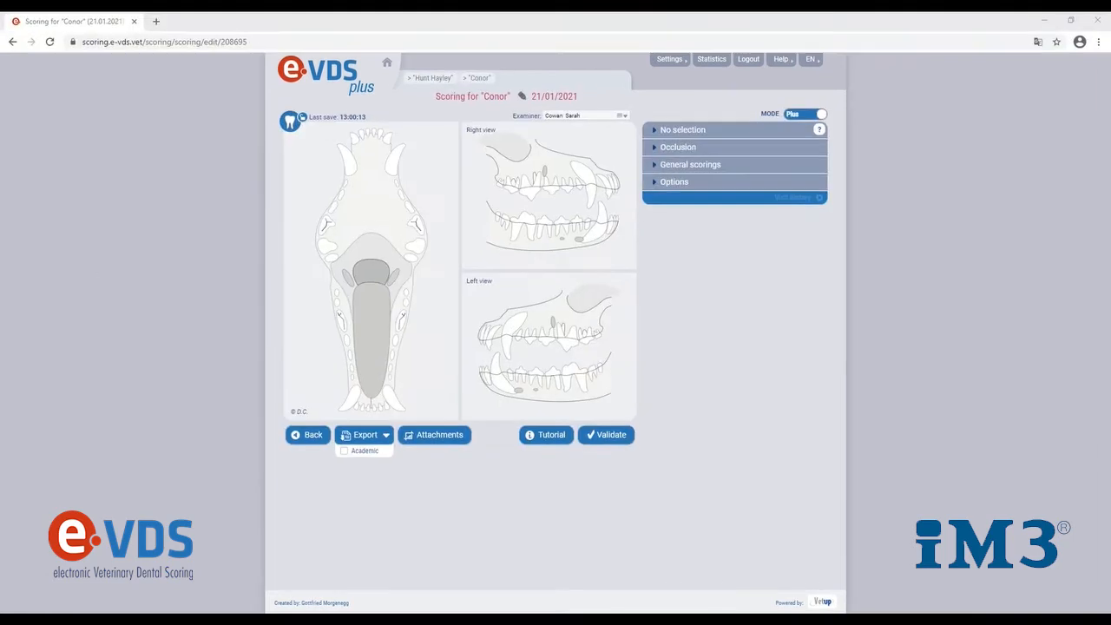
Search the client list by the first three letters of James's owner's first name and select that client and James
{"action": "left_click", "coordinate": [312, 436]}
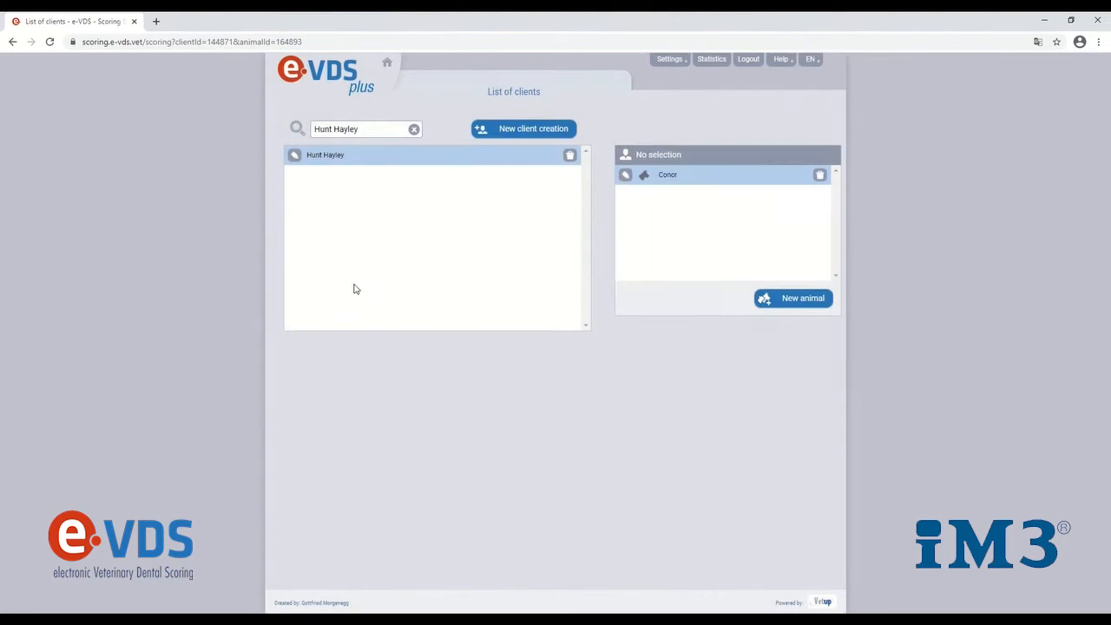
{"action": "left_click", "coordinate": [388, 127]}
{"action": "key", "text": "BackSpace"}
{"action": "key", "text": "BackSpace"}
{"action": "key", "text": "BackSpace"}
{"action": "key", "text": "BackSpace"}
{"action": "key", "text": "BackSpace"}
{"action": "key", "text": "BackSpace"}
{"action": "key", "text": "BackSpace"}
{"action": "key", "text": "BackSpace"}
{"action": "key", "text": "BackSpace"}
{"action": "key", "text": "BackSpace"}
{"action": "type", "text": "sar"}
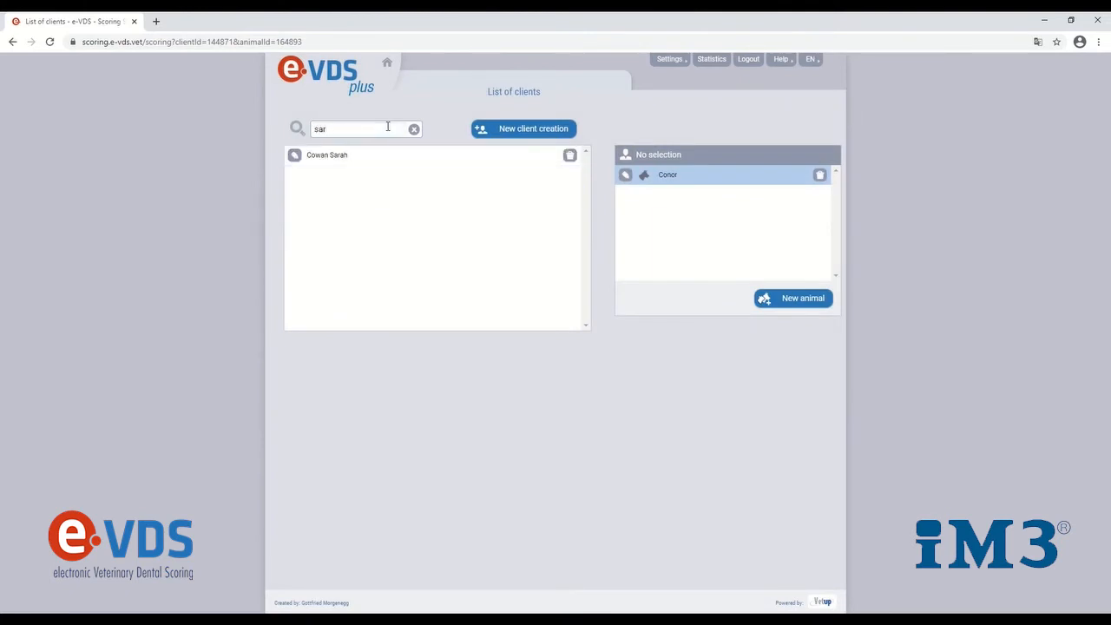
{"action": "left_click", "coordinate": [328, 156]}
{"action": "left_click", "coordinate": [694, 175]}
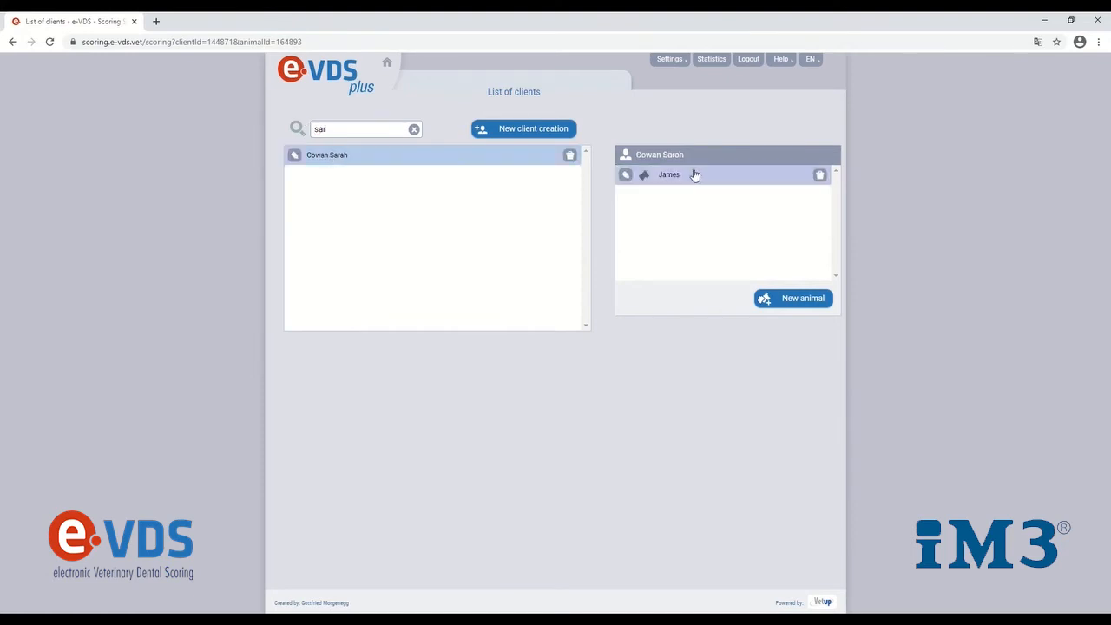
Search the client list by the first three letters of Conor's owner's first name and open Conor's scoring
{"action": "left_click", "coordinate": [377, 127]}
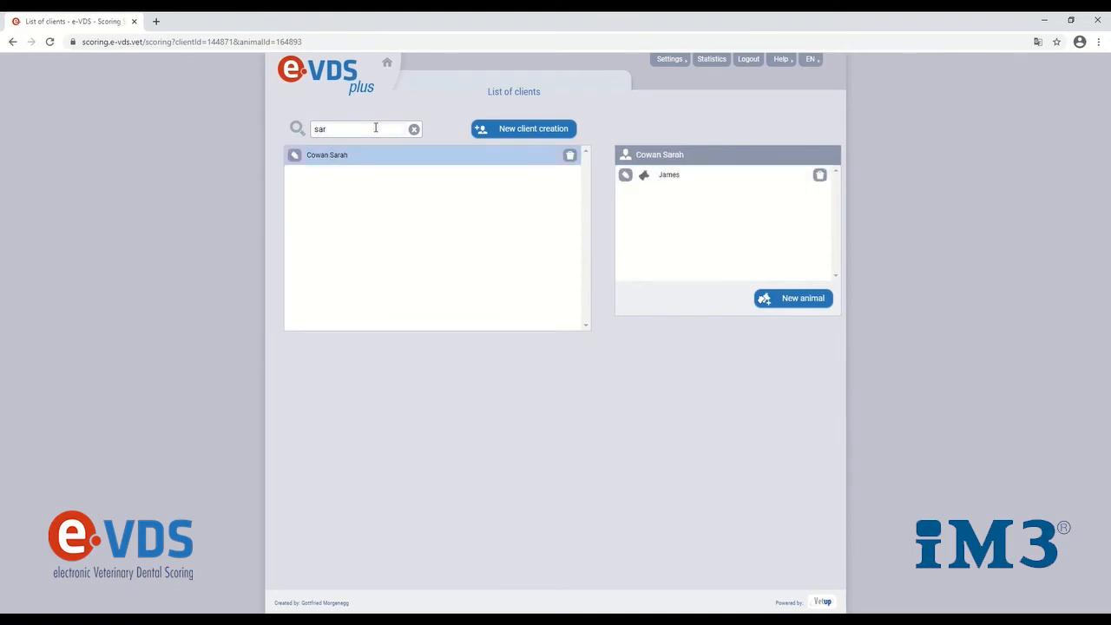
{"action": "key", "text": "BackSpace"}
{"action": "key", "text": "BackSpace"}
{"action": "type", "text": "hay"}
{"action": "left_click", "coordinate": [377, 154]}
{"action": "left_click", "coordinate": [668, 175]}
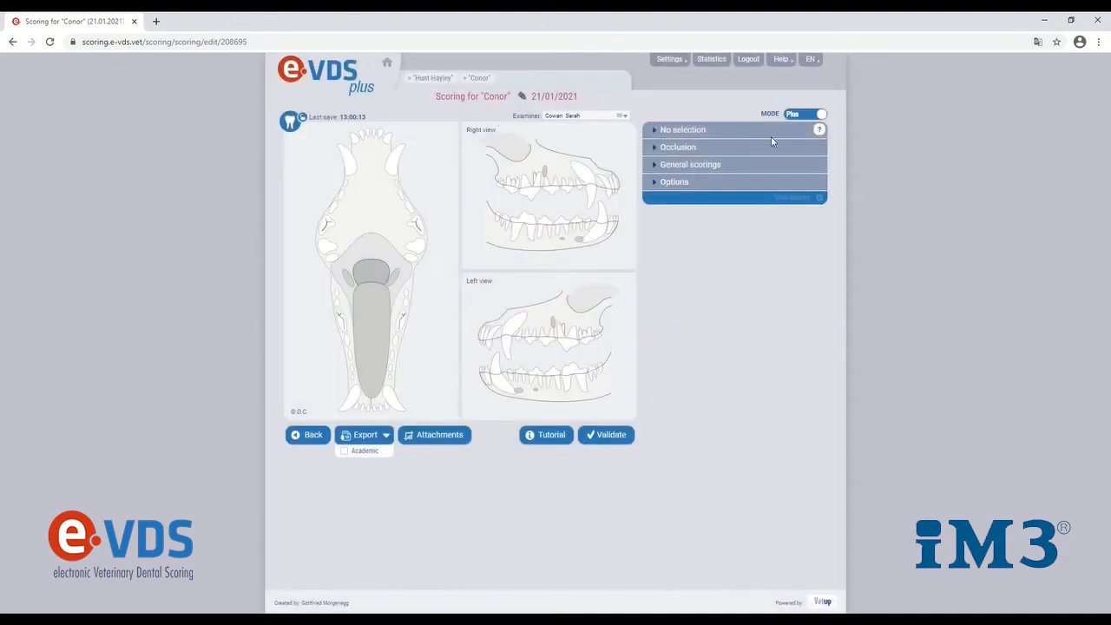
Switch the scoring mode away from Plus and back, and turn the Puppy option on and off again
{"action": "left_click", "coordinate": [798, 117]}
{"action": "left_click", "coordinate": [821, 115]}
{"action": "left_click", "coordinate": [685, 184]}
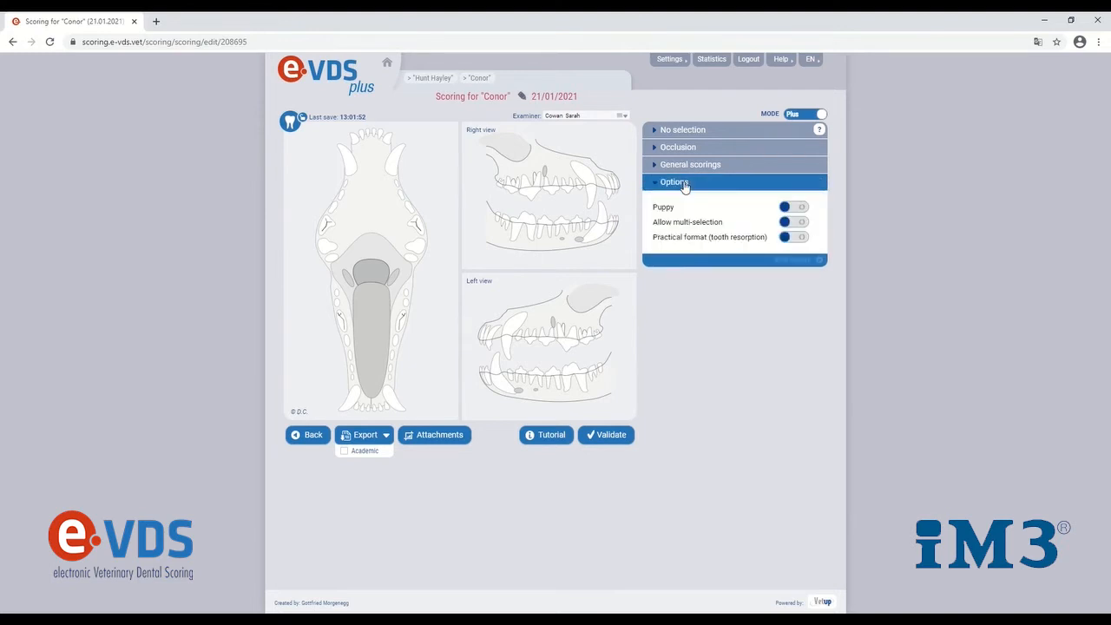
{"action": "left_click", "coordinate": [790, 209]}
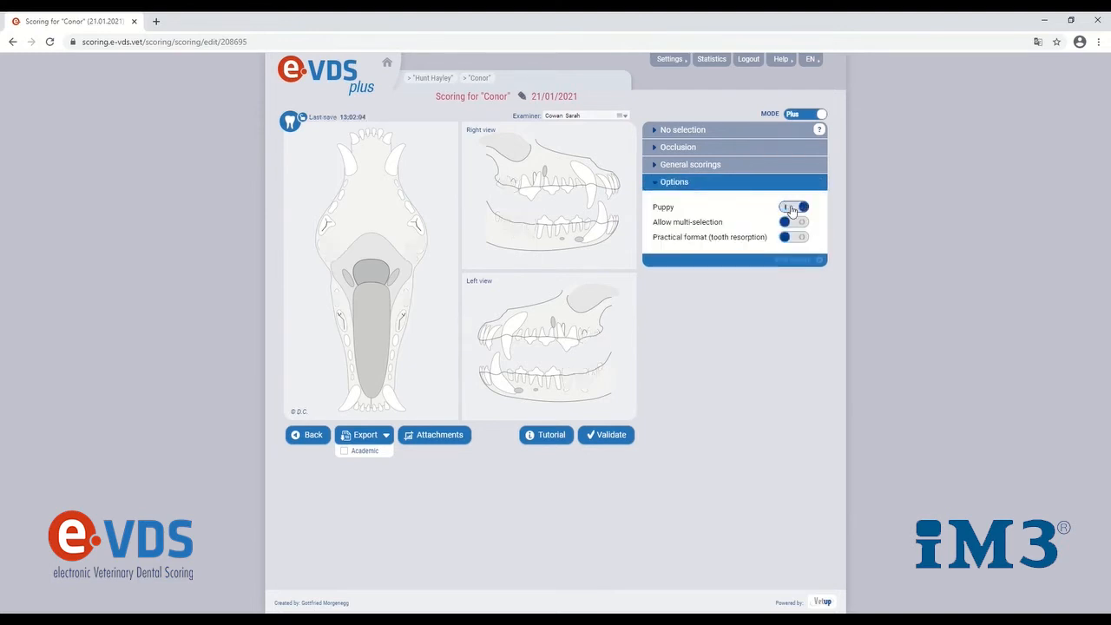
{"action": "left_click", "coordinate": [790, 209]}
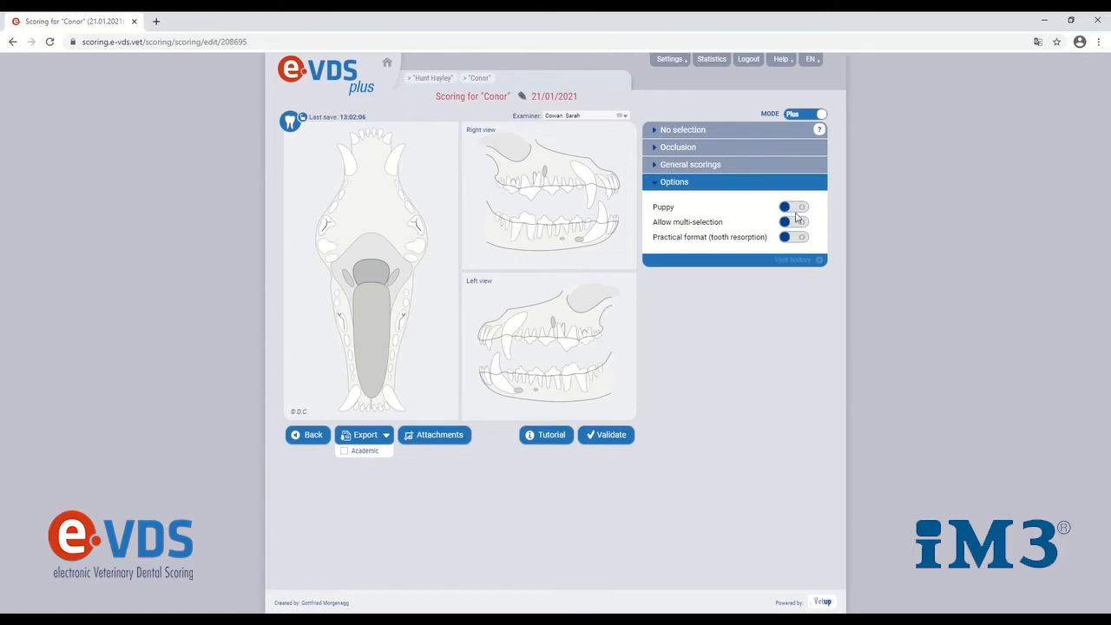
Try the multi-selection and practical tooth resorption format options, turning each on and off again
{"action": "left_click", "coordinate": [795, 223]}
{"action": "double_click", "coordinate": [790, 225]}
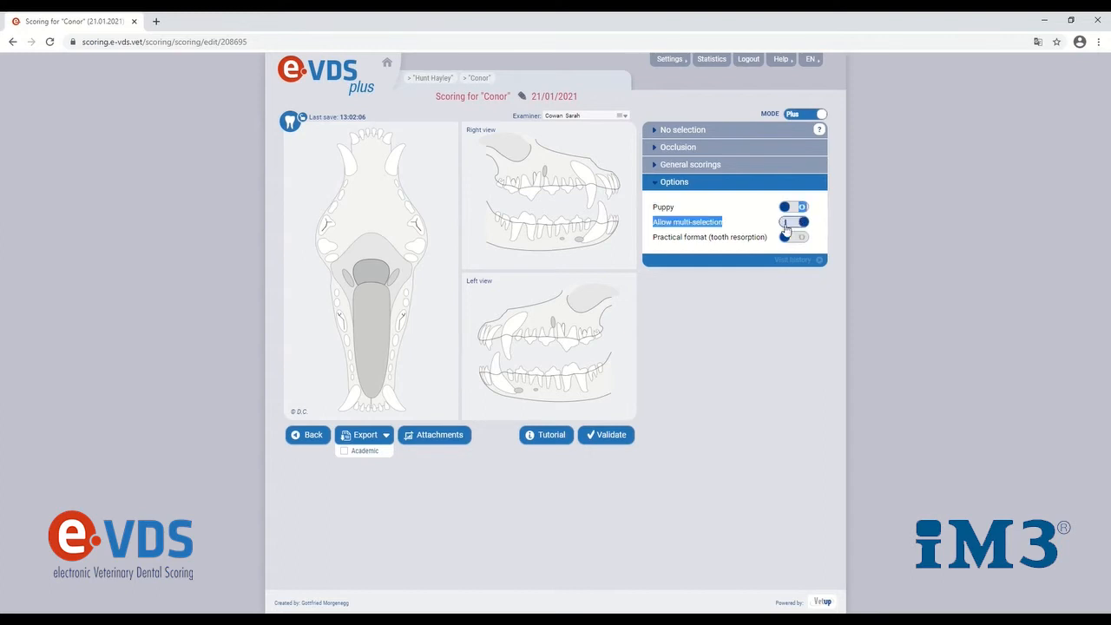
{"action": "left_click", "coordinate": [799, 224]}
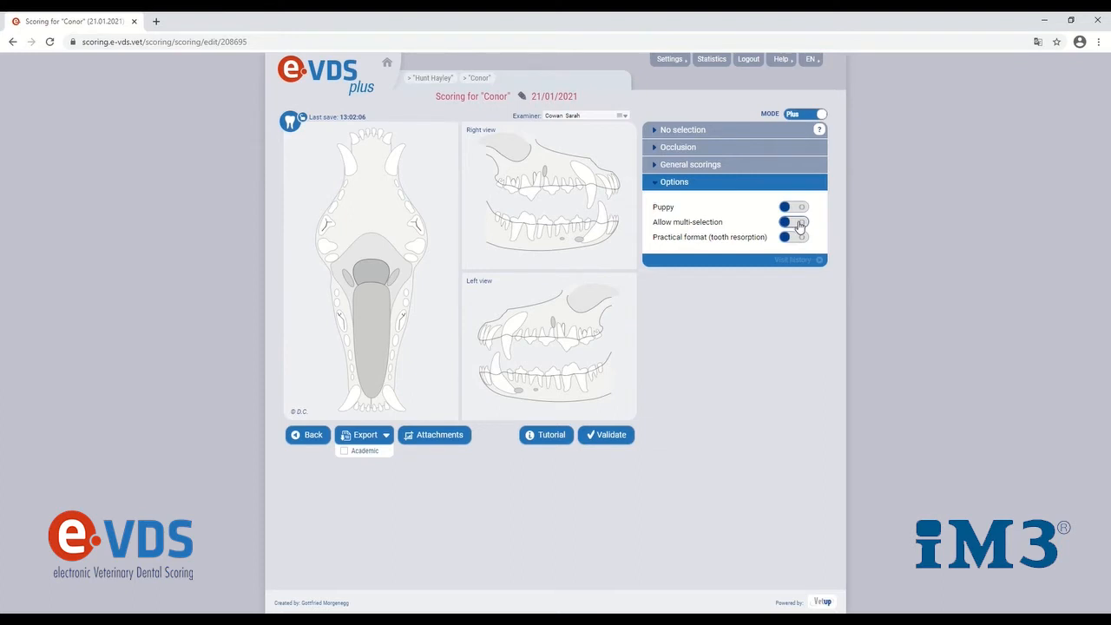
{"action": "left_click", "coordinate": [799, 238]}
{"action": "left_click", "coordinate": [800, 238]}
Select the upper left canine, tooth 204, and look through its tooth resorption type and stage choices
{"action": "left_click", "coordinate": [395, 159]}
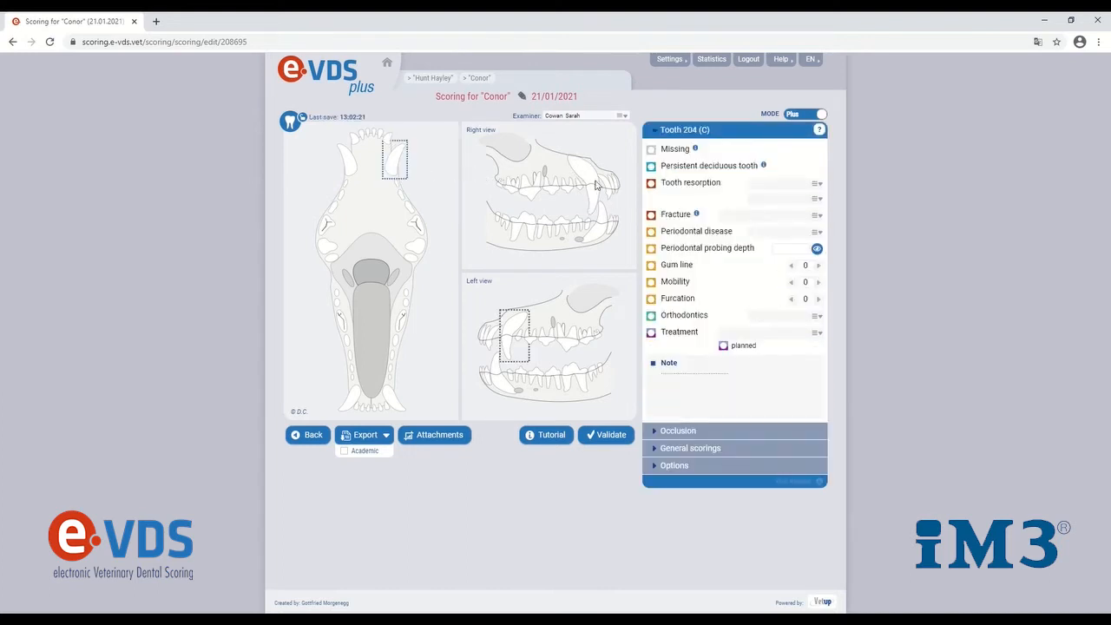
{"action": "left_click", "coordinate": [812, 186]}
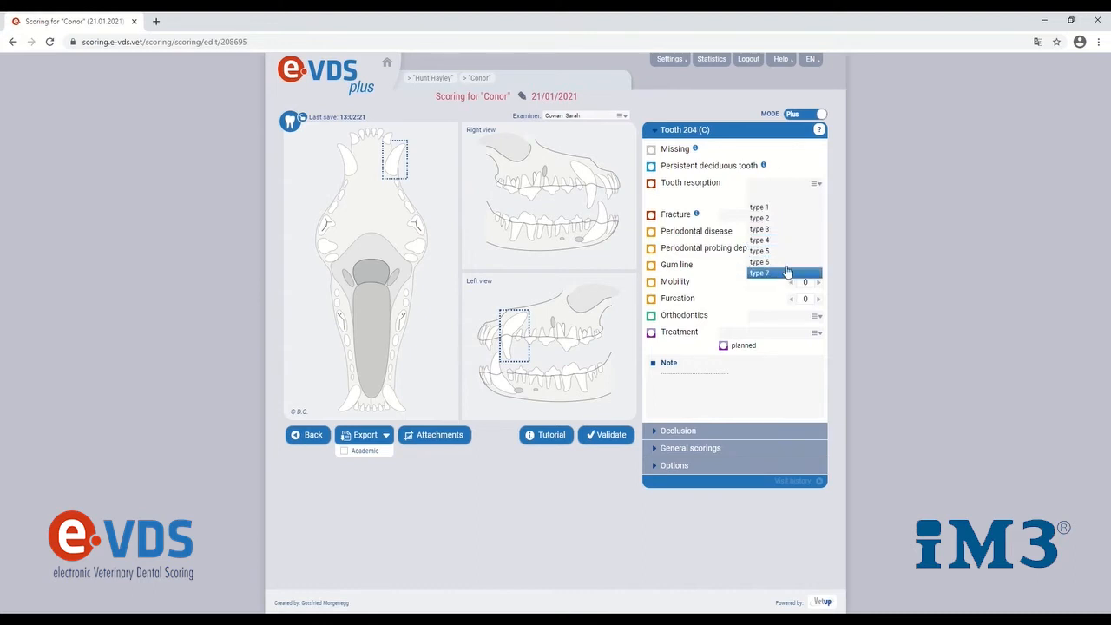
{"action": "left_click", "coordinate": [812, 198]}
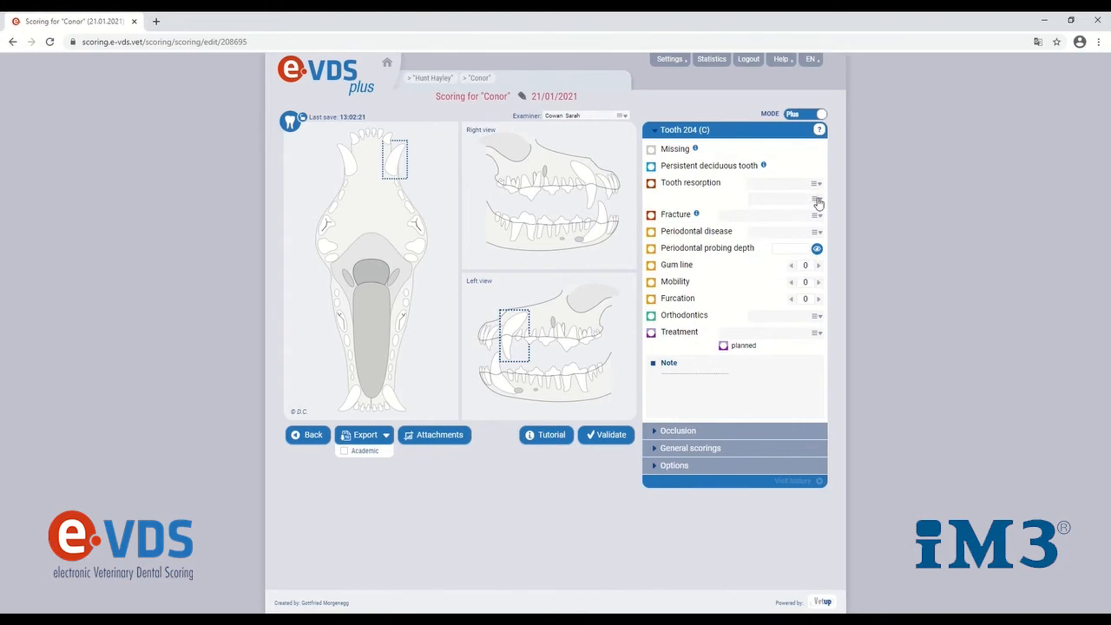
{"action": "left_click", "coordinate": [816, 200]}
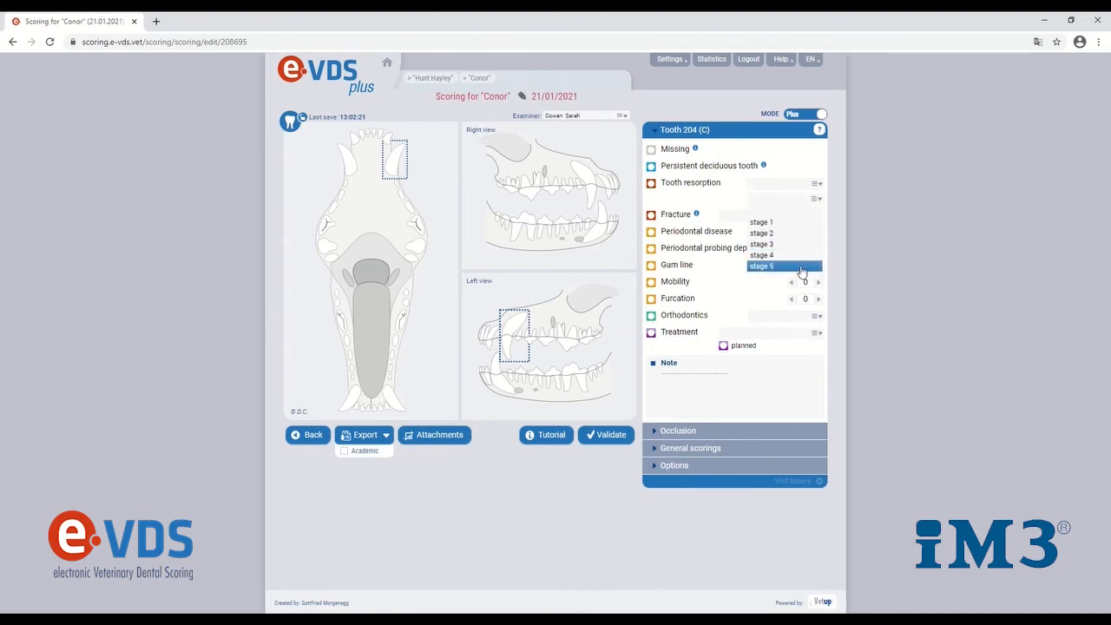
{"action": "left_click", "coordinate": [816, 200]}
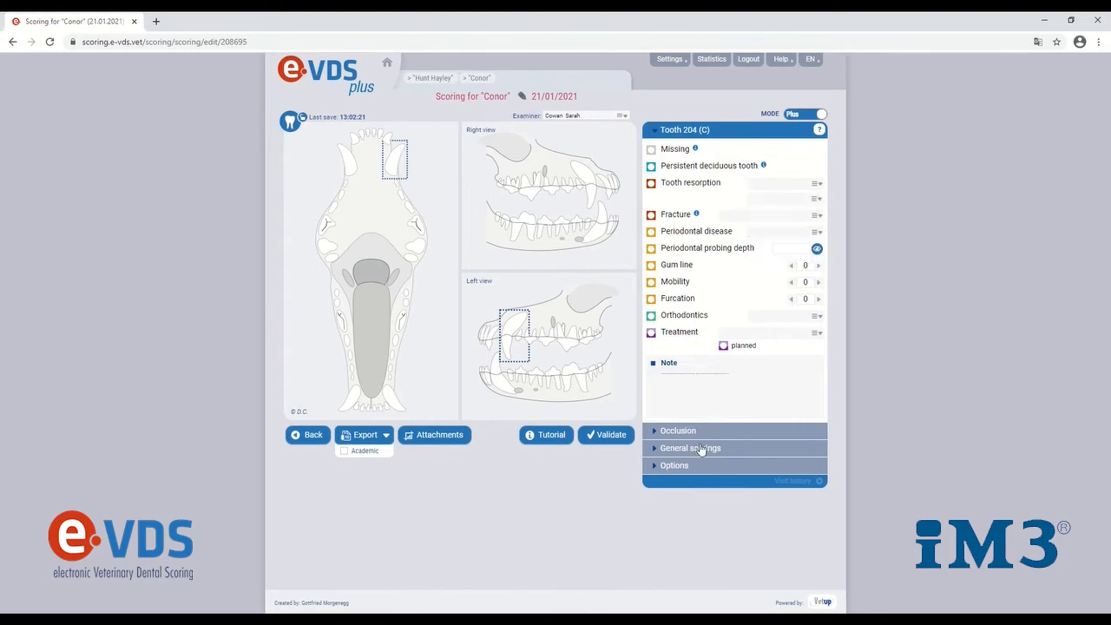
Turn on the practical tooth resorption format and review tooth 204's resorption choices for inflammation and oral cavity exposure
{"action": "left_click", "coordinate": [671, 466]}
{"action": "left_click", "coordinate": [793, 237]}
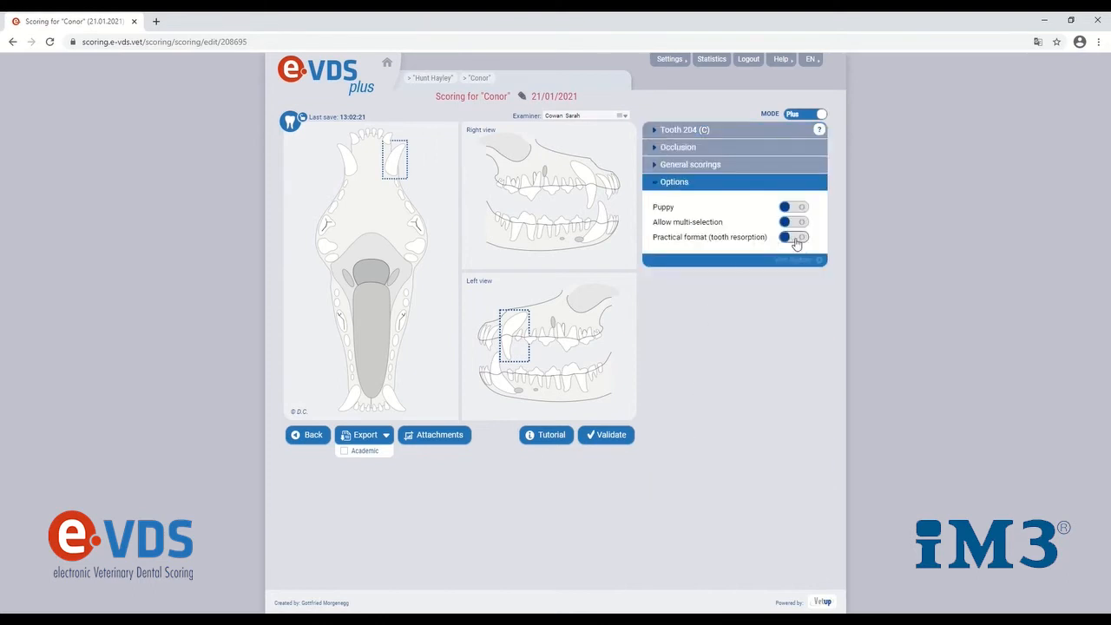
{"action": "left_click", "coordinate": [767, 132]}
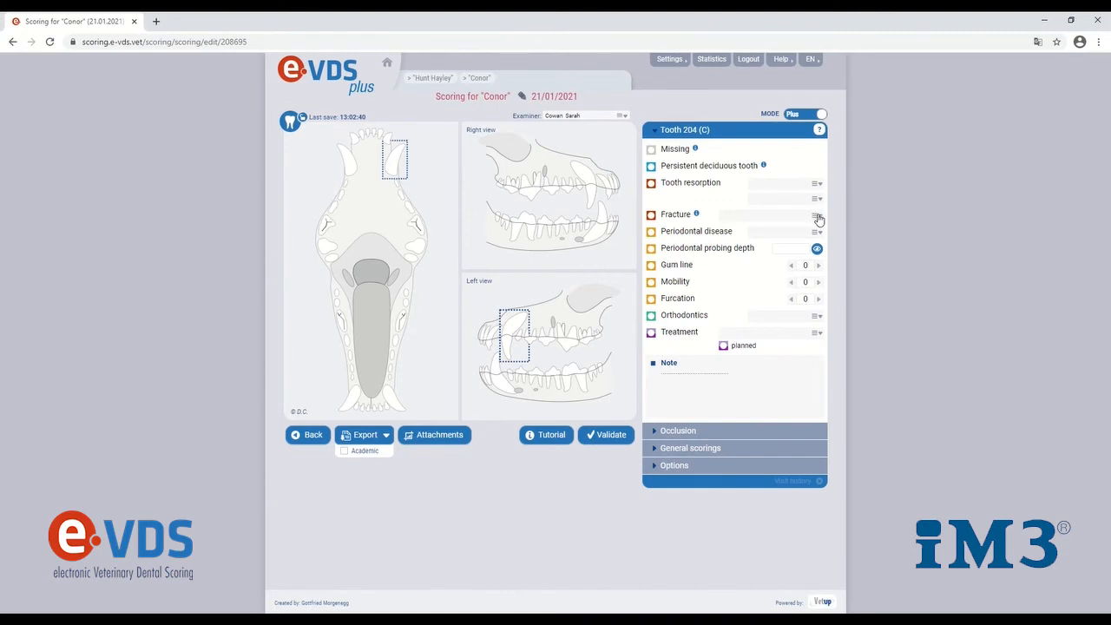
{"action": "left_click", "coordinate": [814, 184]}
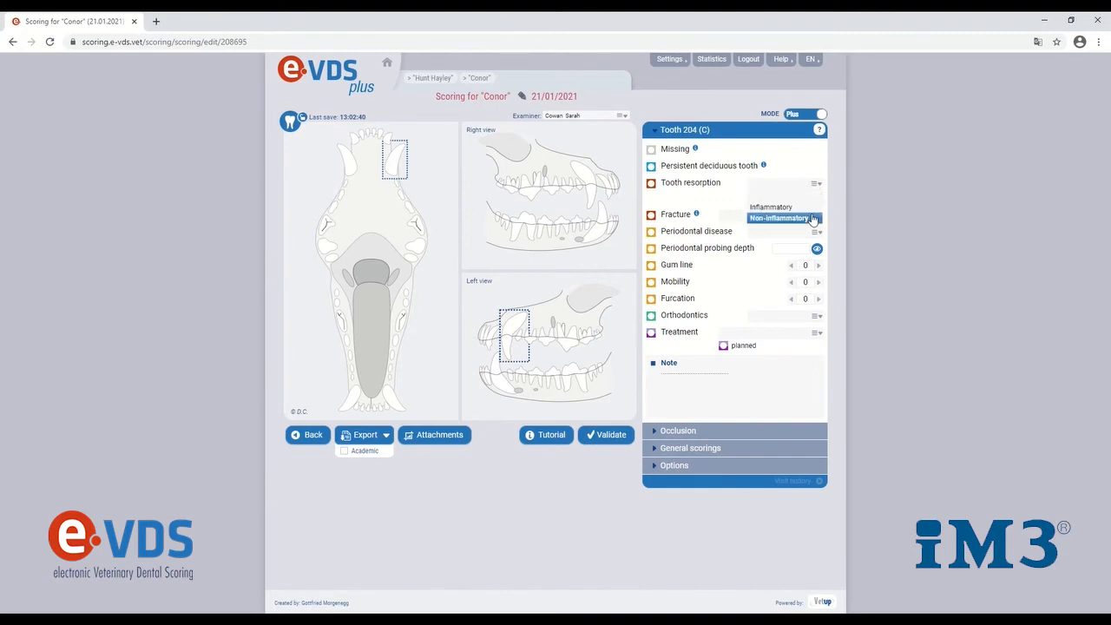
{"action": "left_click", "coordinate": [814, 186]}
{"action": "left_click", "coordinate": [818, 200]}
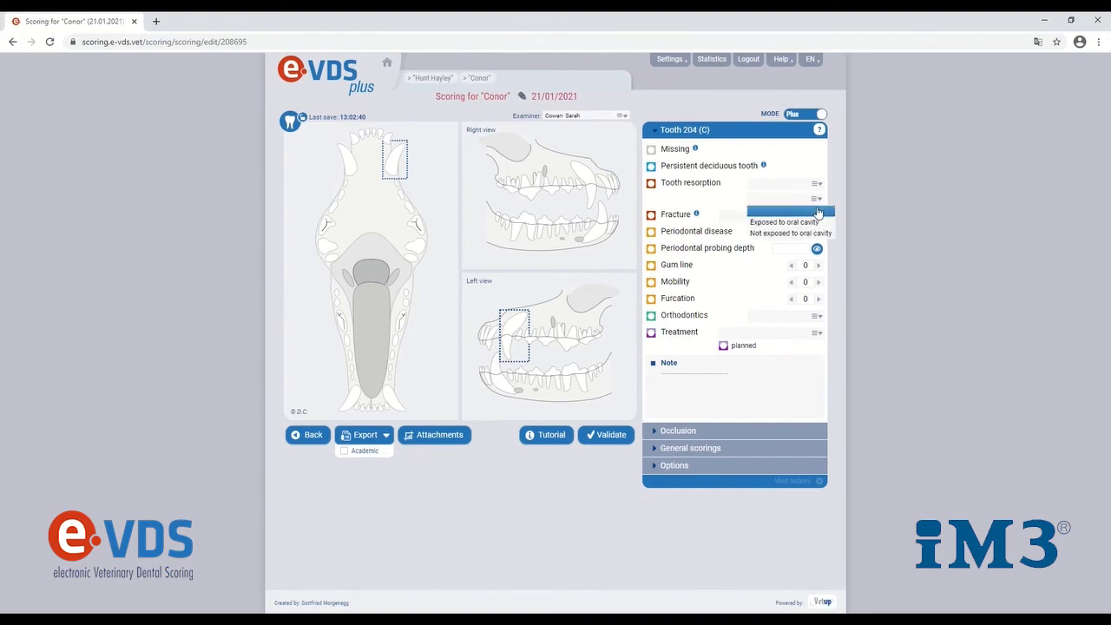
Mark tooth 204 as a persistent deciduous tooth and tooth 201 as missing
{"action": "left_click", "coordinate": [819, 166]}
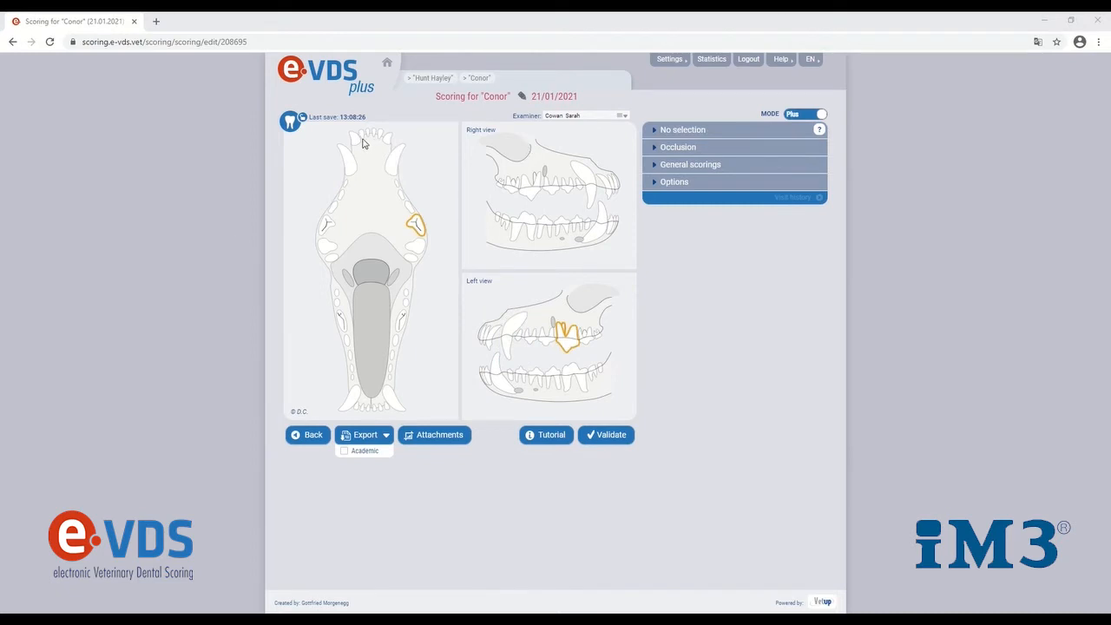
{"action": "left_click", "coordinate": [372, 135]}
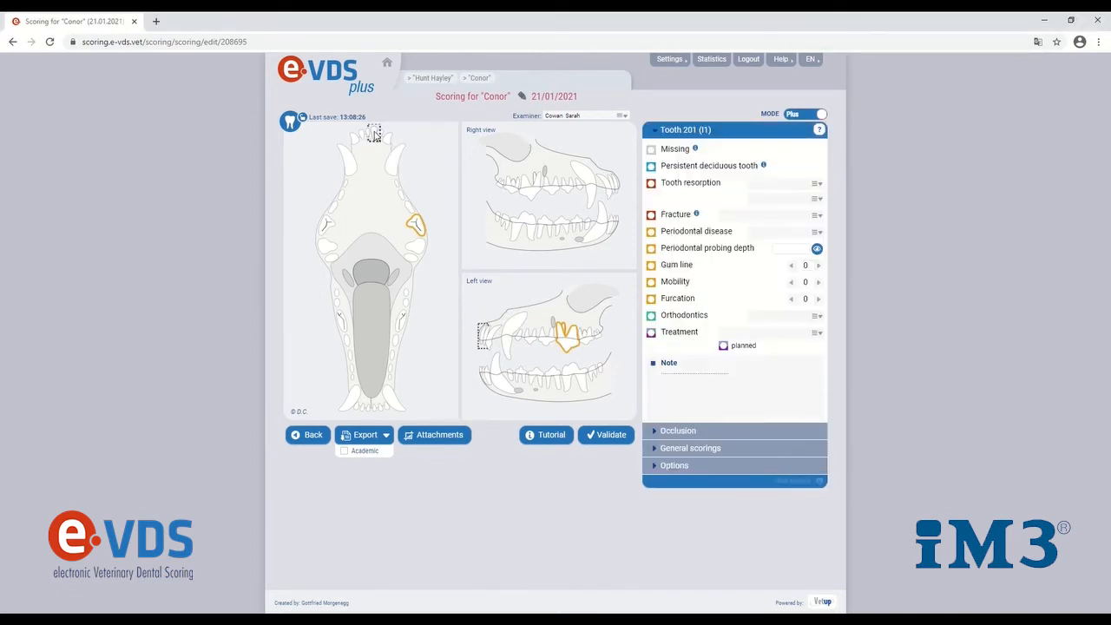
{"action": "left_click", "coordinate": [651, 149]}
Set tooth 202's treatment to Crown amputation and record a crown fracture on tooth 203
{"action": "left_click", "coordinate": [381, 136]}
{"action": "left_click", "coordinate": [816, 332]}
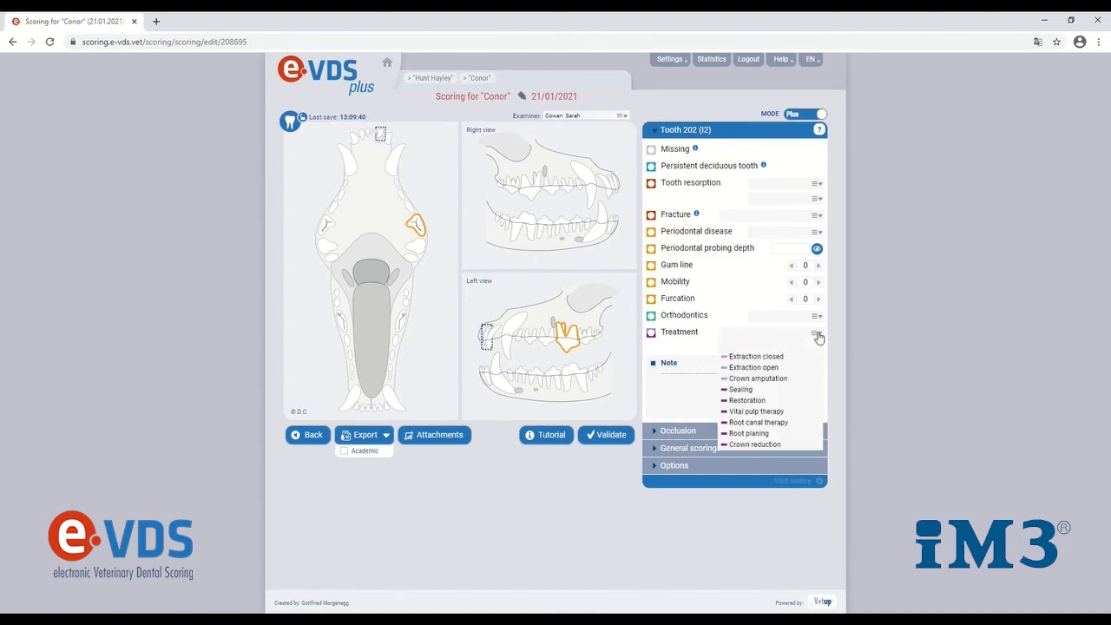
{"action": "left_click", "coordinate": [795, 377]}
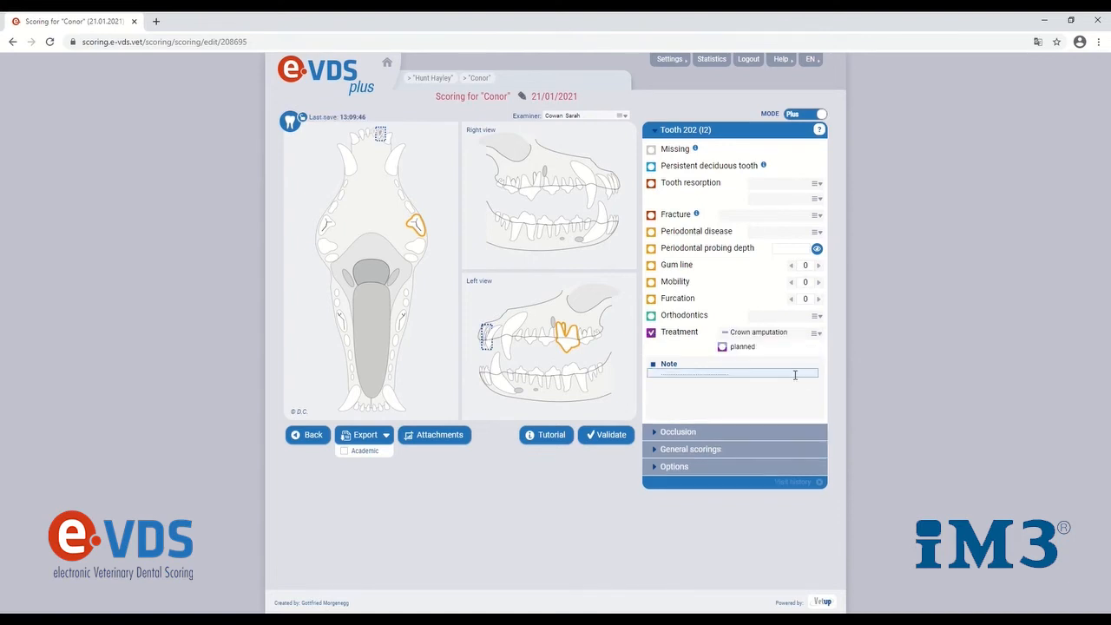
{"action": "left_click", "coordinate": [388, 139]}
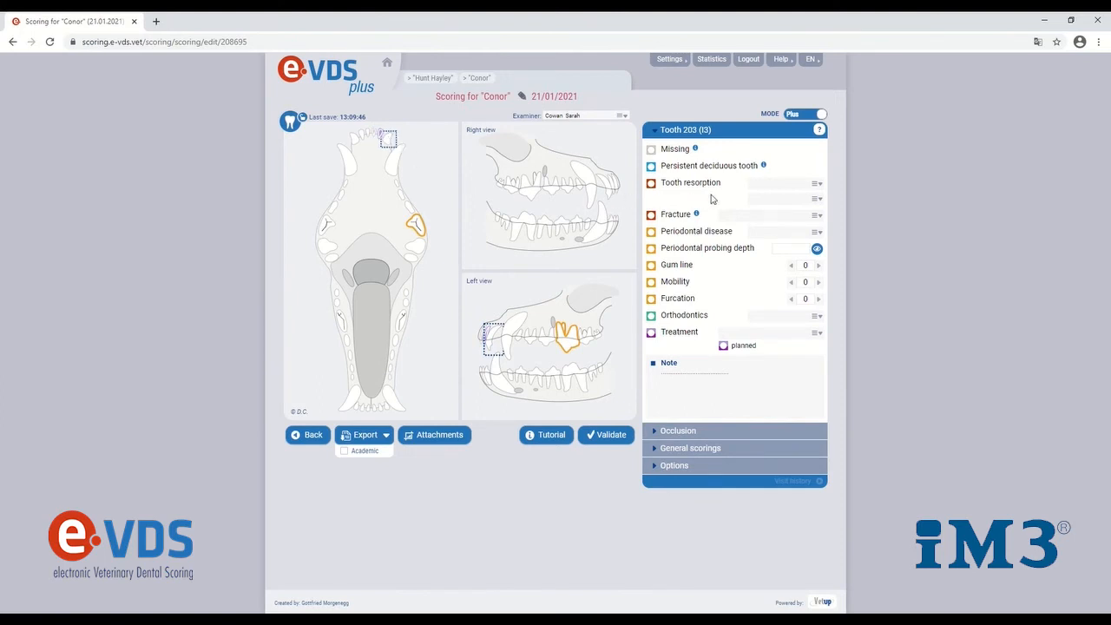
{"action": "left_click", "coordinate": [816, 219]}
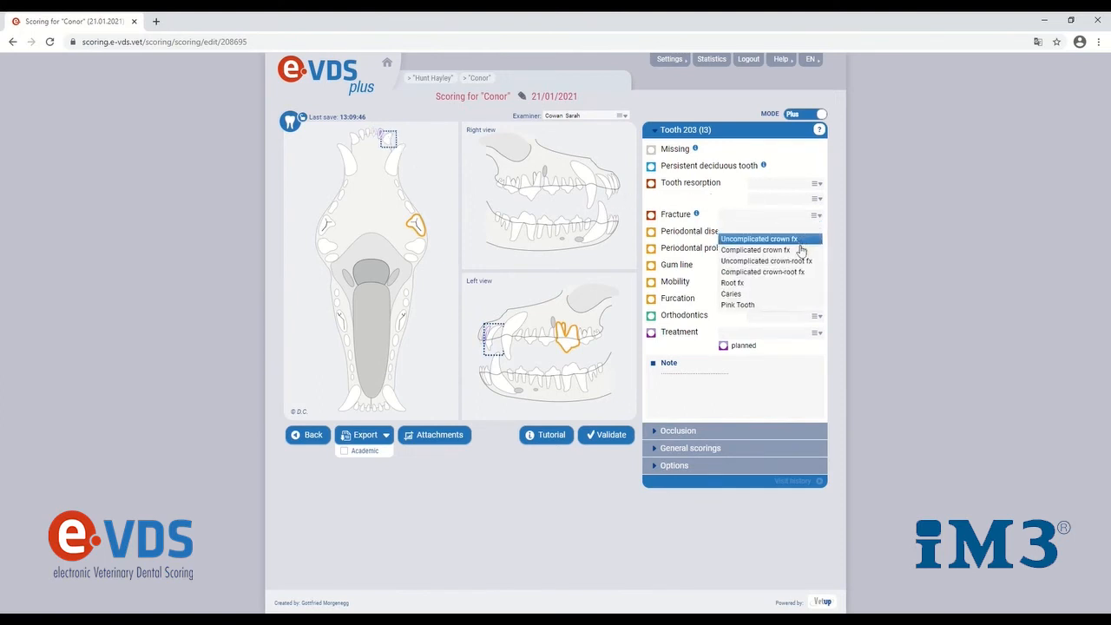
{"action": "left_click", "coordinate": [724, 244]}
Set the periodontal disease of tooth 204 to stage 3
{"action": "left_click", "coordinate": [388, 171]}
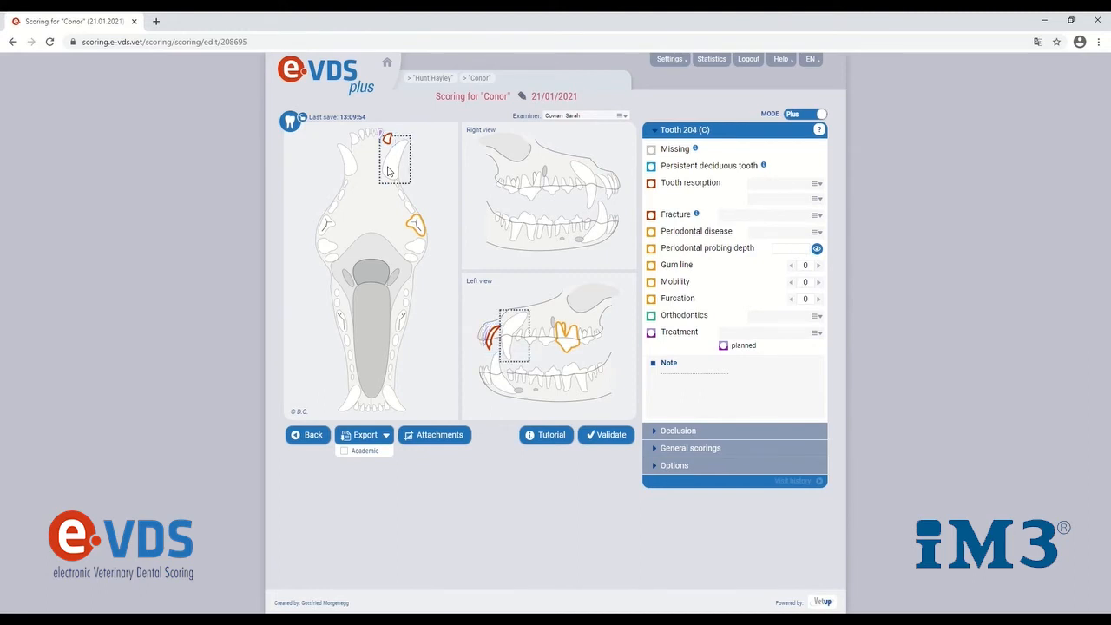
{"action": "left_click", "coordinate": [816, 232]}
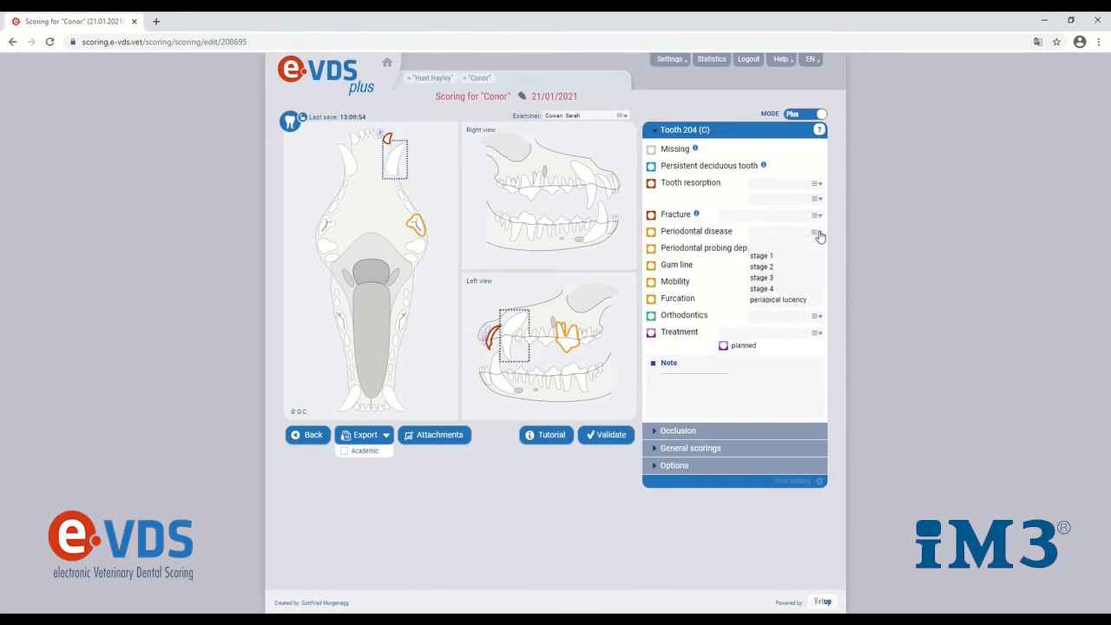
{"action": "left_click", "coordinate": [796, 277]}
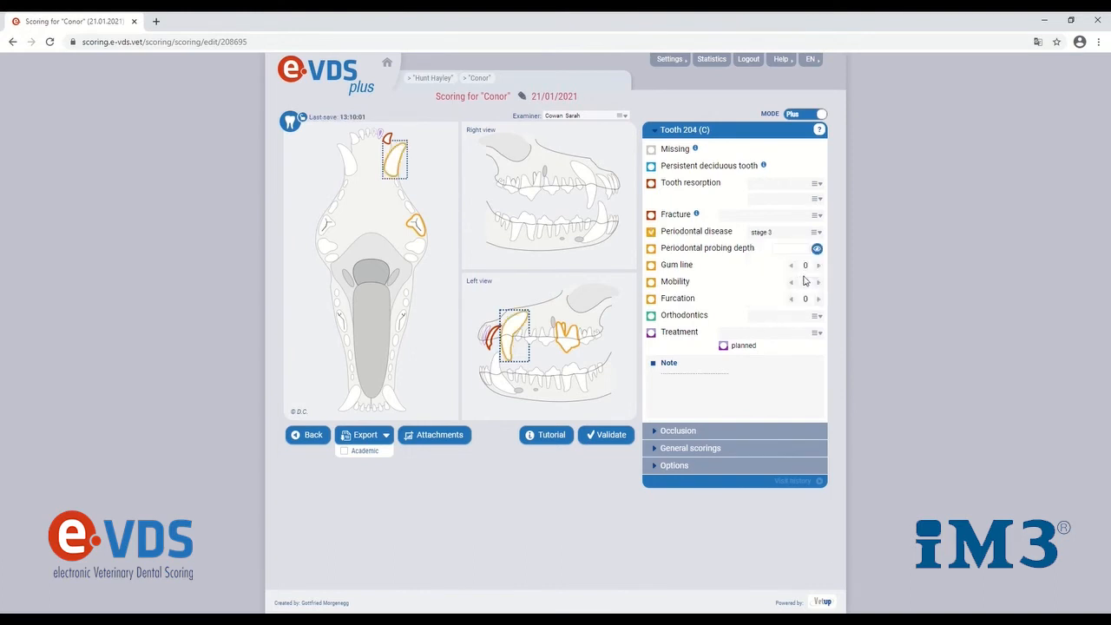
Open and cancel tooth 204's note, then record periodontal probing depths 2, 2, 1 and 3 with the measuring-point guide
{"action": "left_click", "coordinate": [685, 370]}
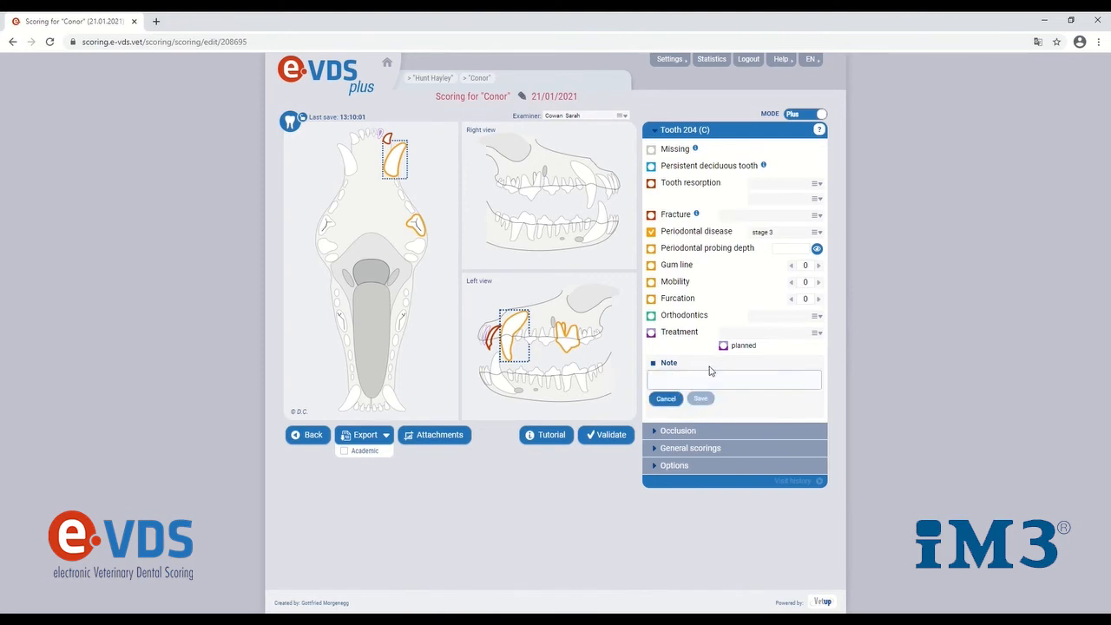
{"action": "left_click", "coordinate": [665, 399]}
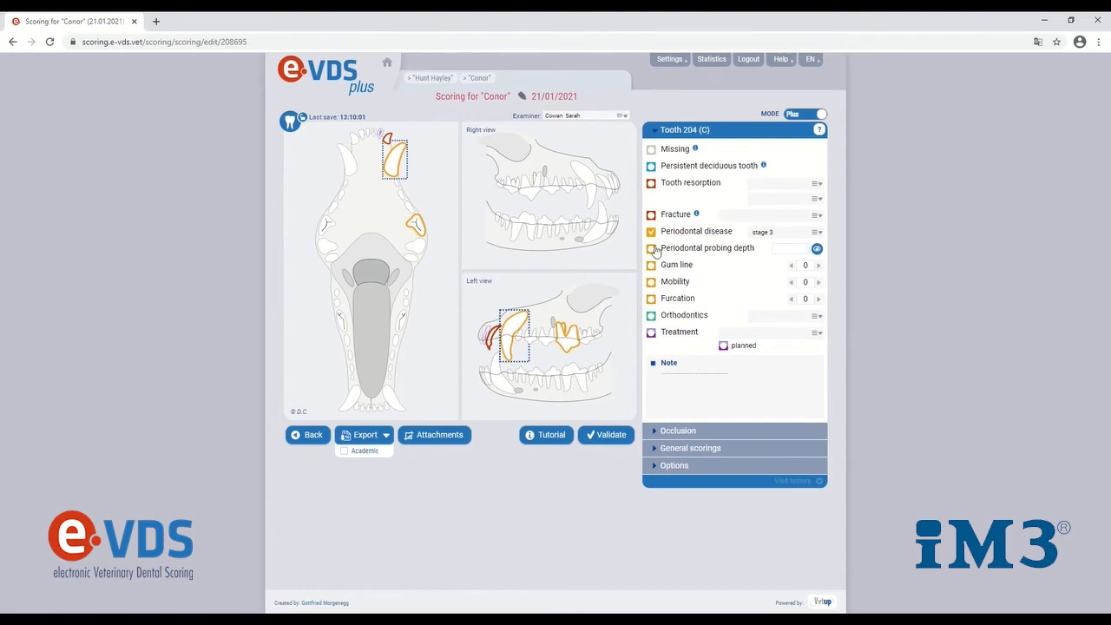
{"action": "left_click", "coordinate": [817, 249]}
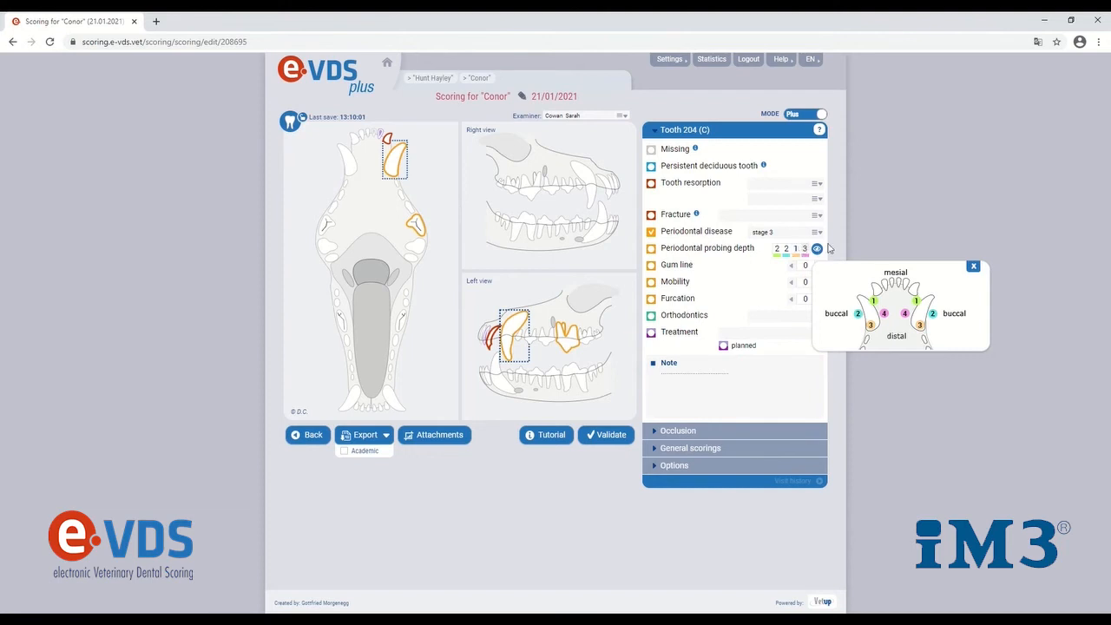
{"action": "left_click", "coordinate": [973, 267]}
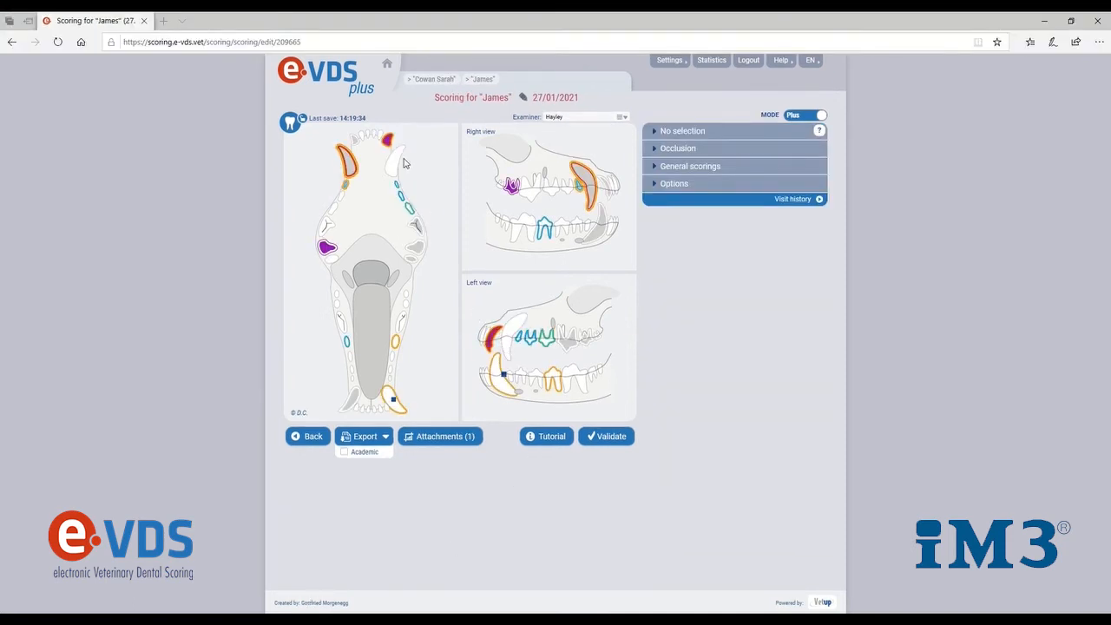
In James's scoring, set tooth 204's treatment to Restoration and mark it as planned
{"action": "left_click", "coordinate": [397, 160]}
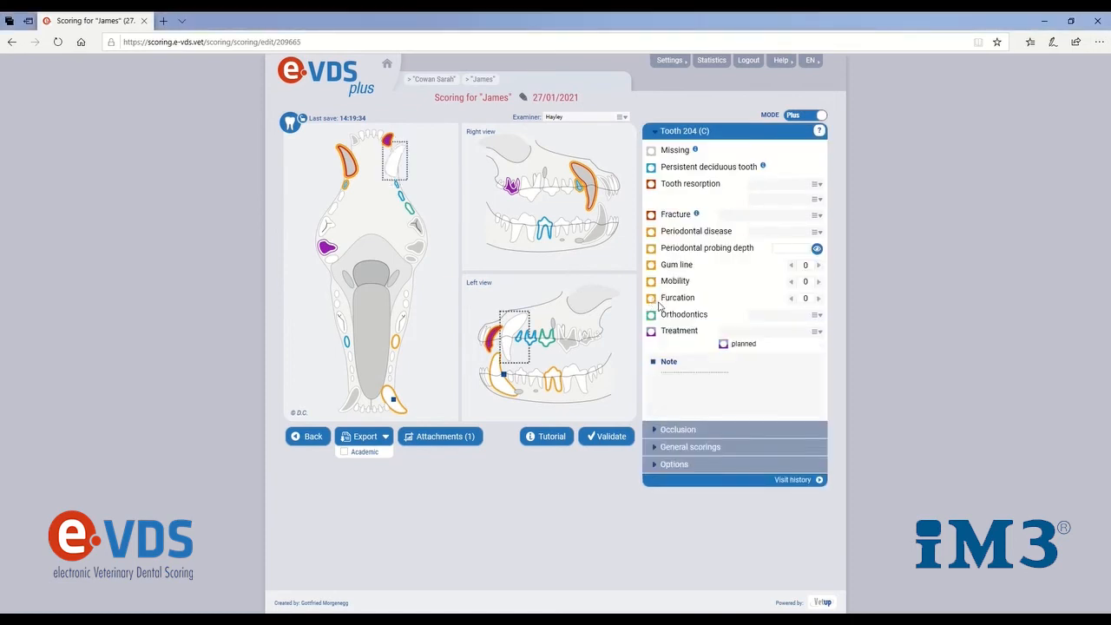
{"action": "left_click", "coordinate": [813, 331]}
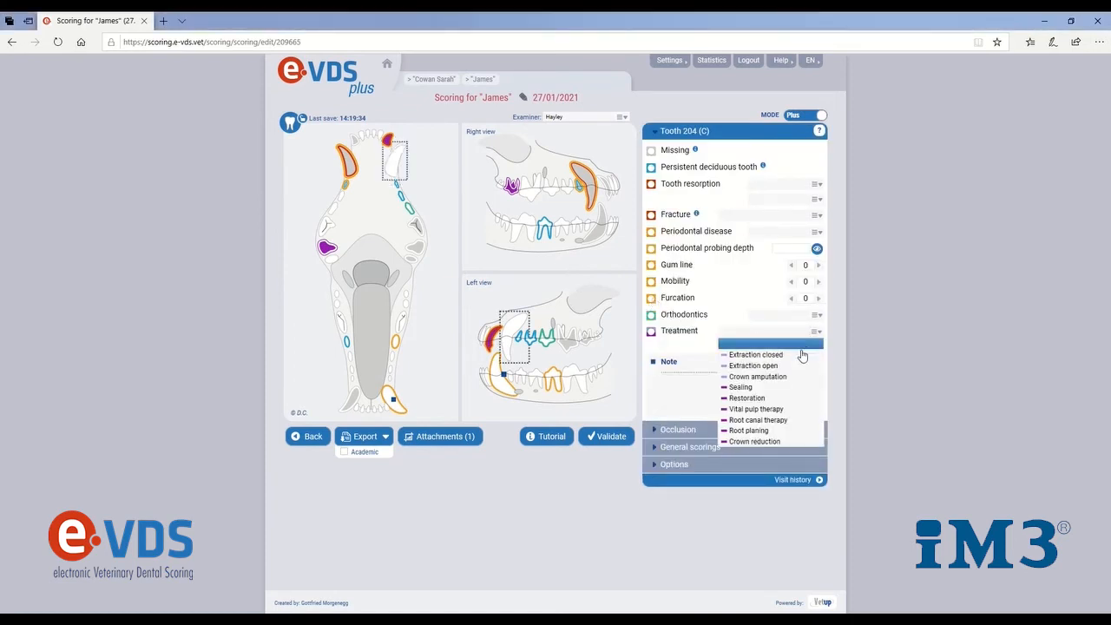
{"action": "left_click", "coordinate": [782, 397]}
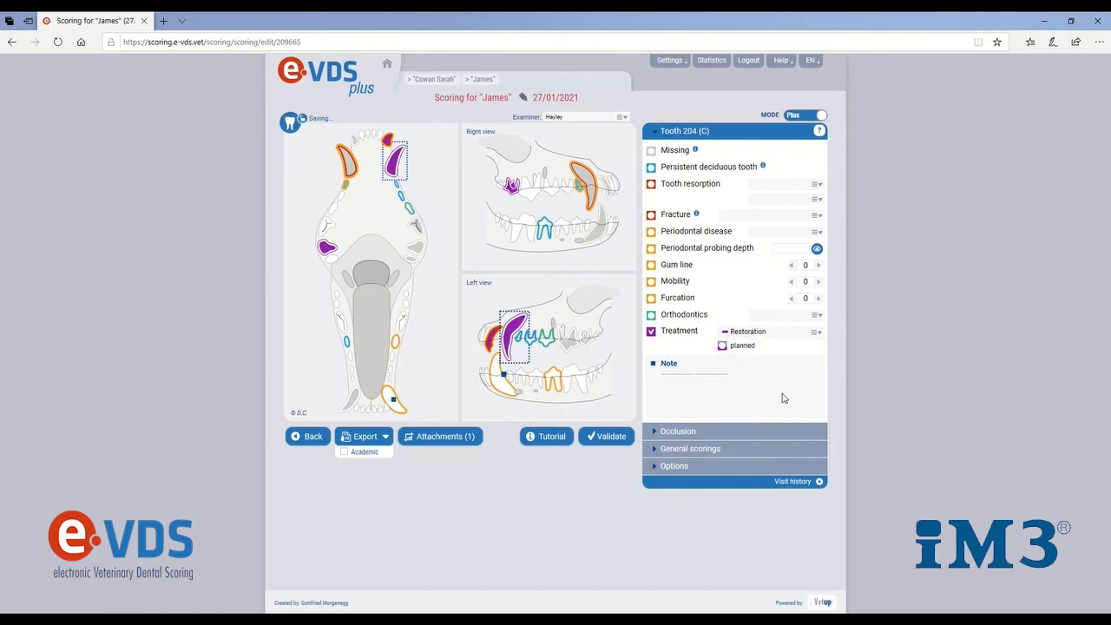
{"action": "left_click", "coordinate": [723, 345]}
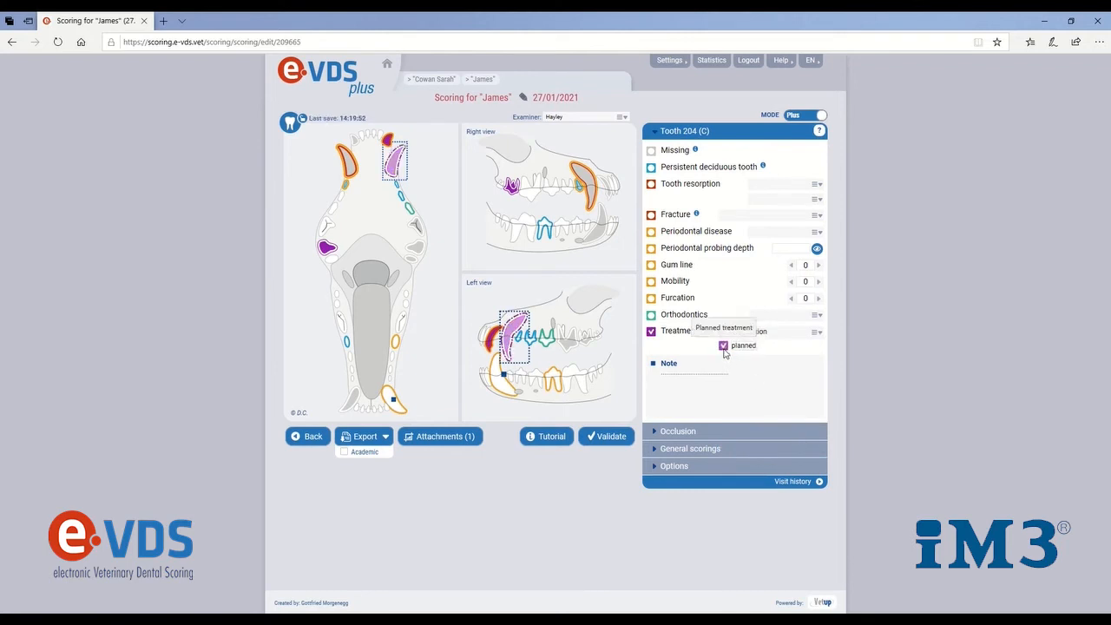
Validate James's scoring and export it without the Academic option
{"action": "left_click", "coordinate": [617, 438]}
{"action": "left_click", "coordinate": [606, 353]}
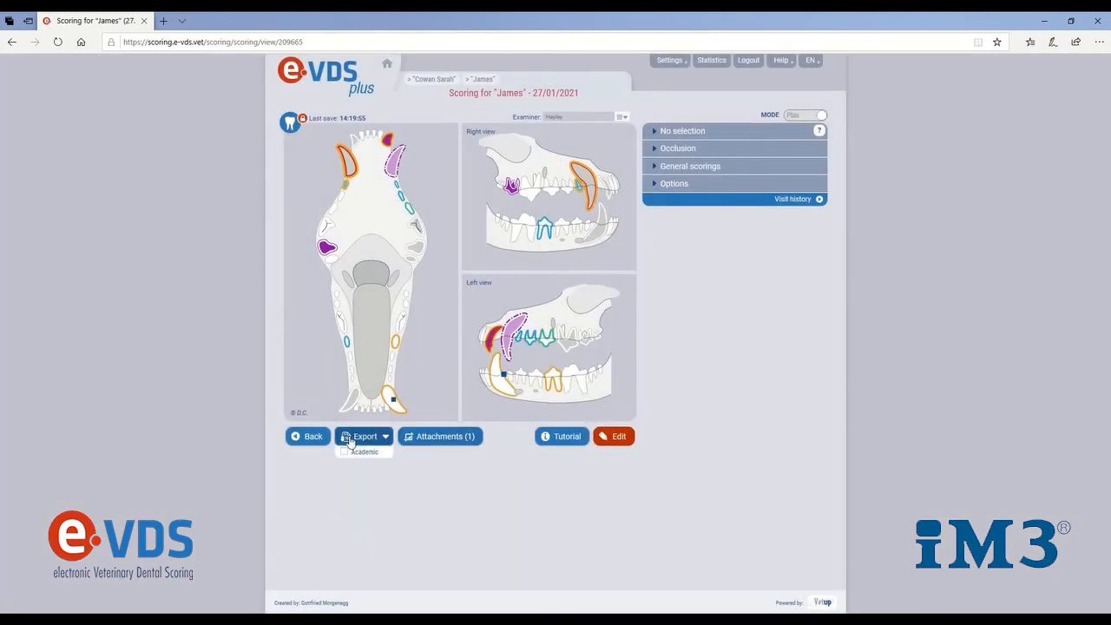
{"action": "left_click", "coordinate": [350, 439]}
{"action": "left_click", "coordinate": [364, 488]}
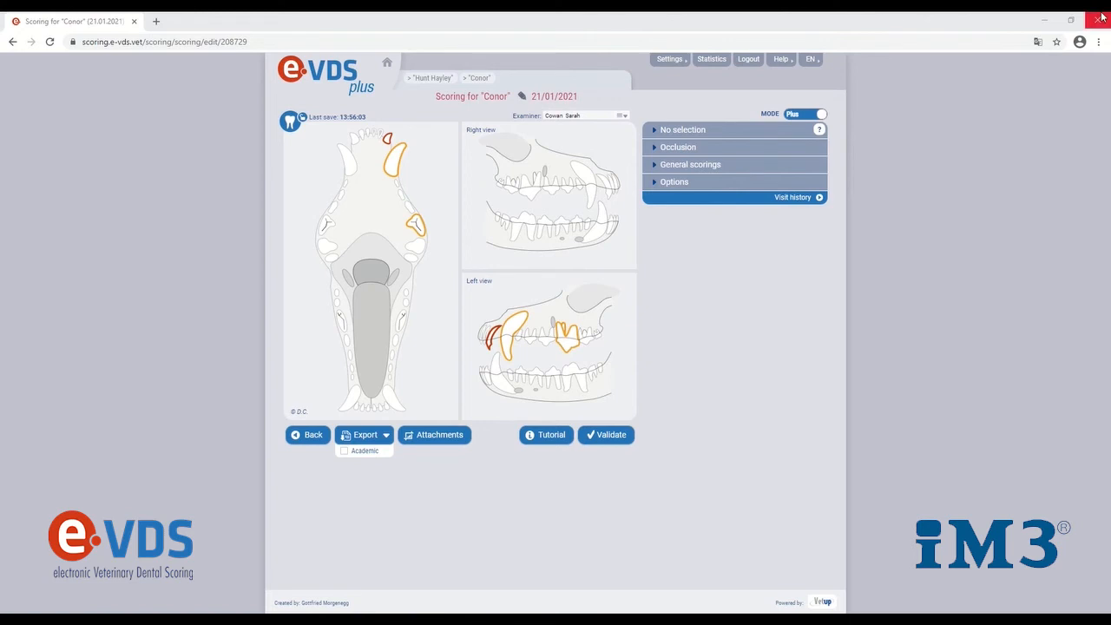
In Conor's scoring, review the occlusion classes and the orthodontics choices for the upper right canine, tooth 104
{"action": "left_click", "coordinate": [699, 147]}
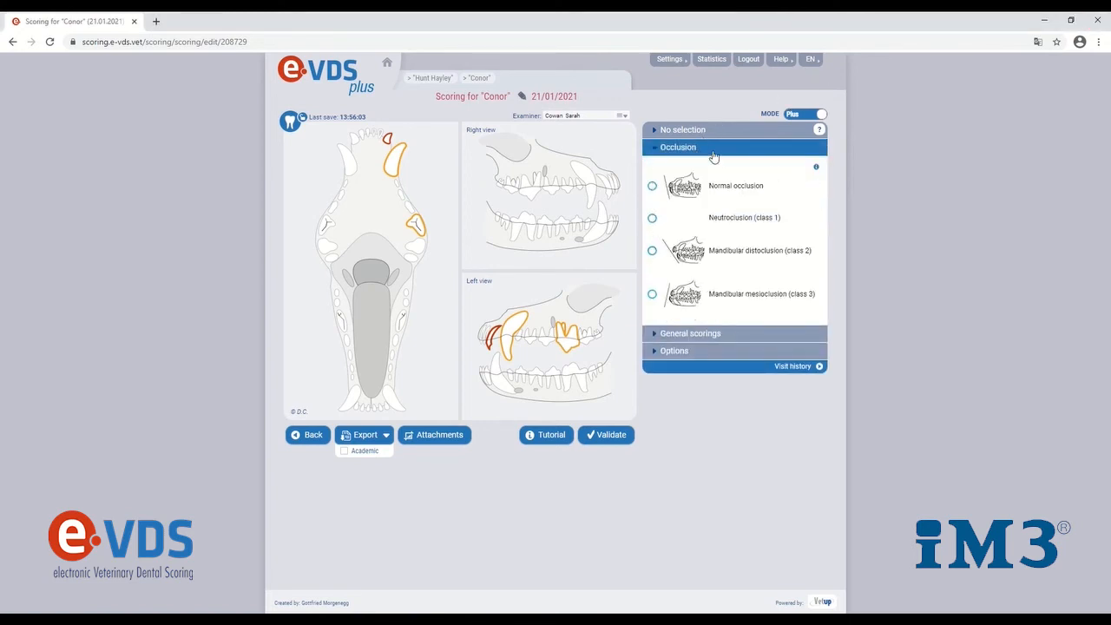
{"action": "left_click", "coordinate": [713, 152]}
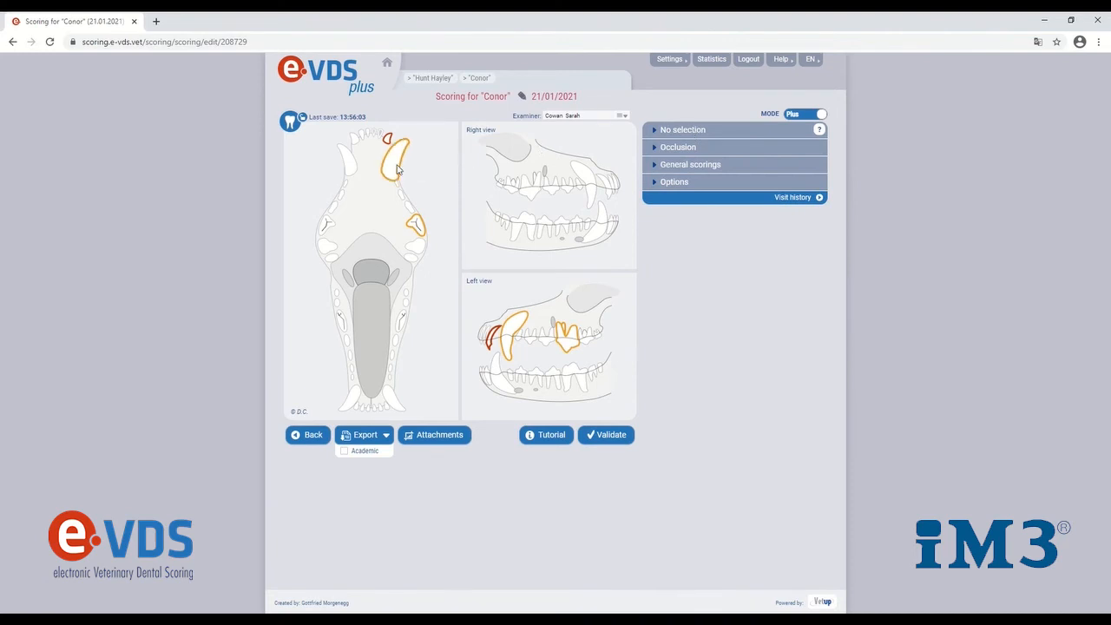
{"action": "left_click", "coordinate": [346, 169]}
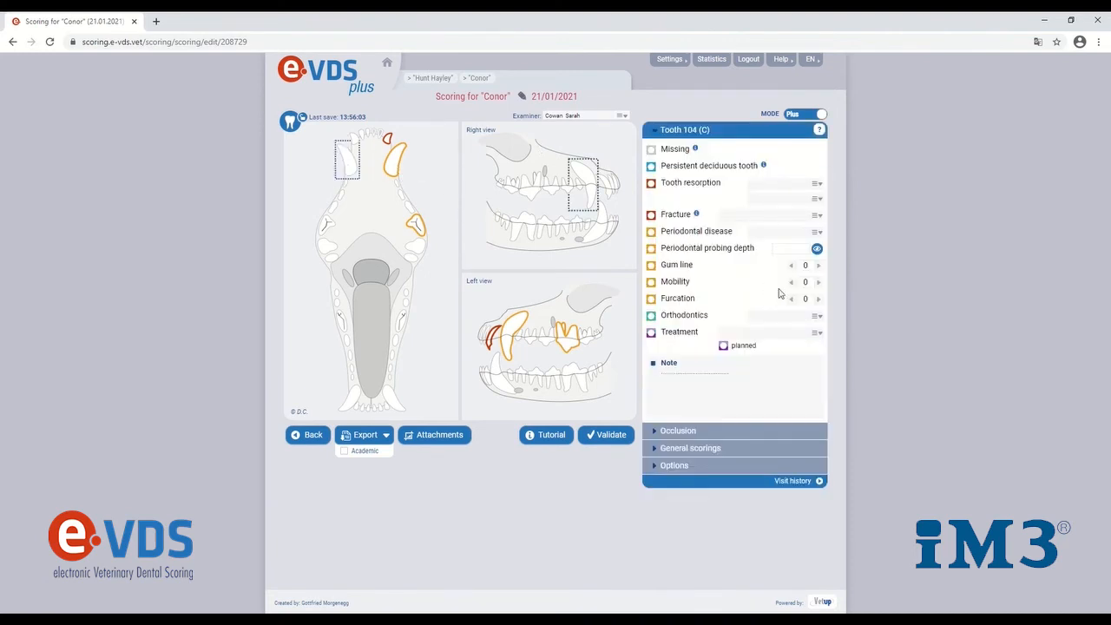
{"action": "left_click", "coordinate": [818, 316]}
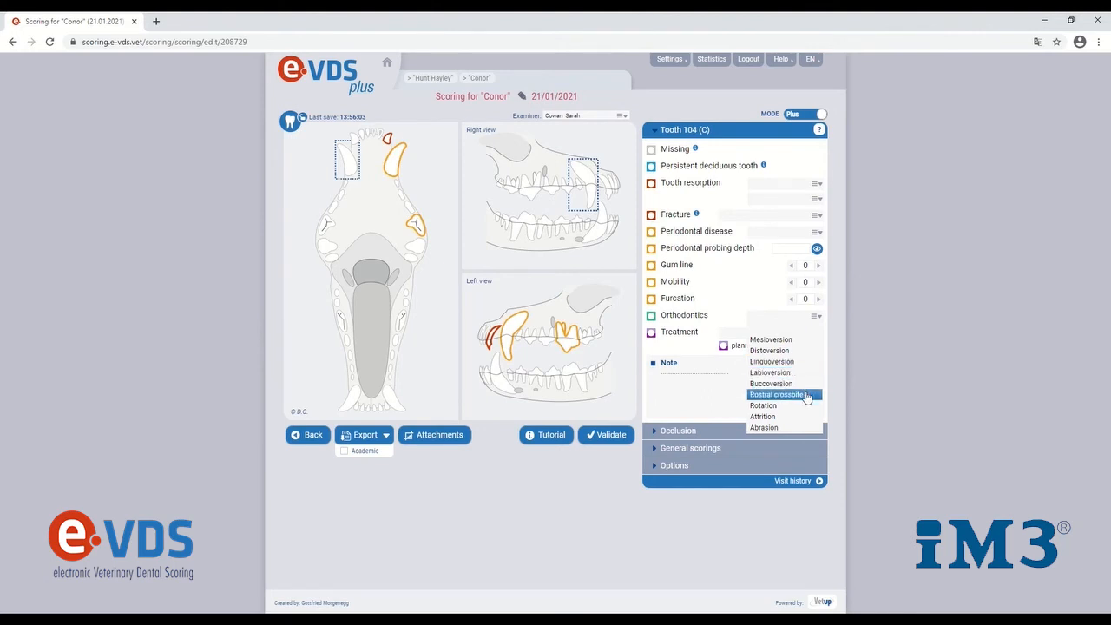
{"action": "left_click", "coordinate": [811, 319]}
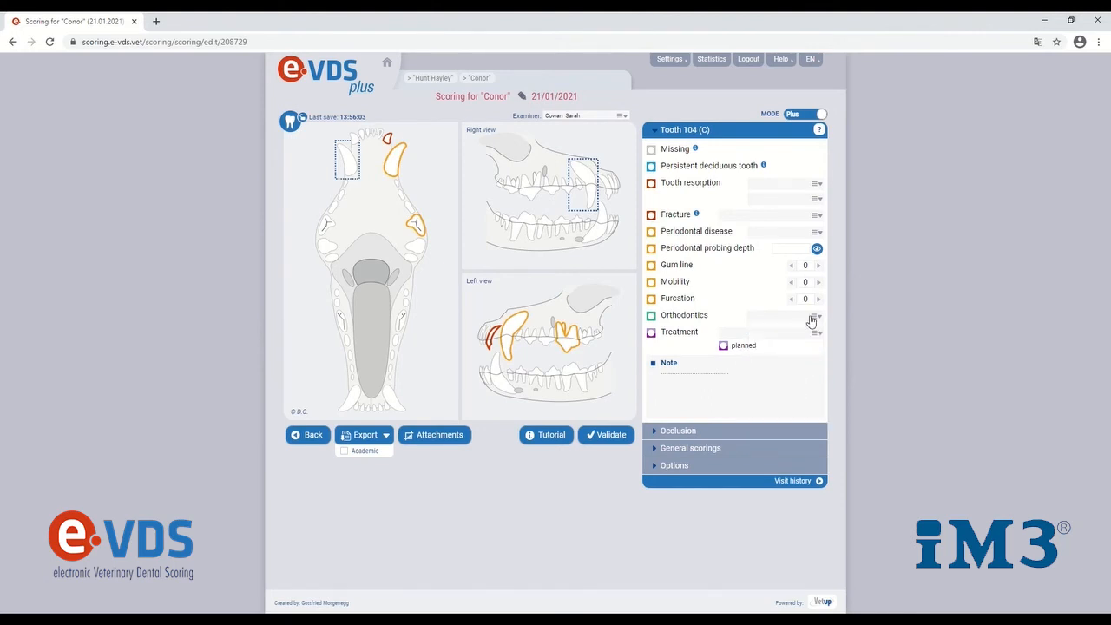
Set the complete-mouth calculus score to 2 in the general scorings and open the Oral mass and General notes fields, leaving both empty
{"action": "left_click", "coordinate": [715, 449]}
{"action": "left_click", "coordinate": [786, 189]}
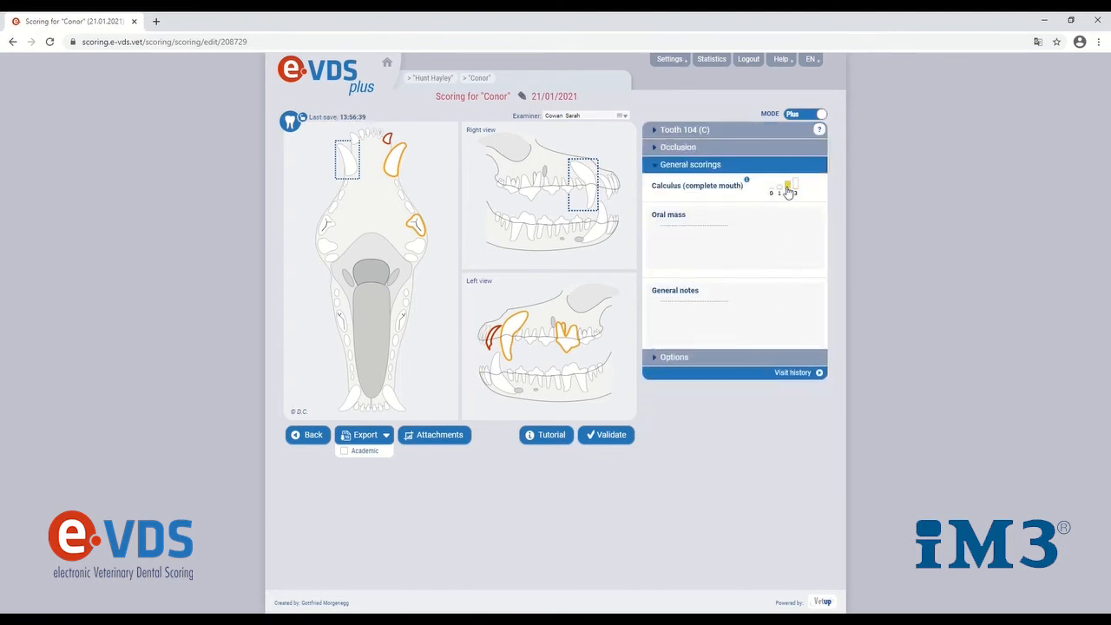
{"action": "left_click", "coordinate": [737, 227]}
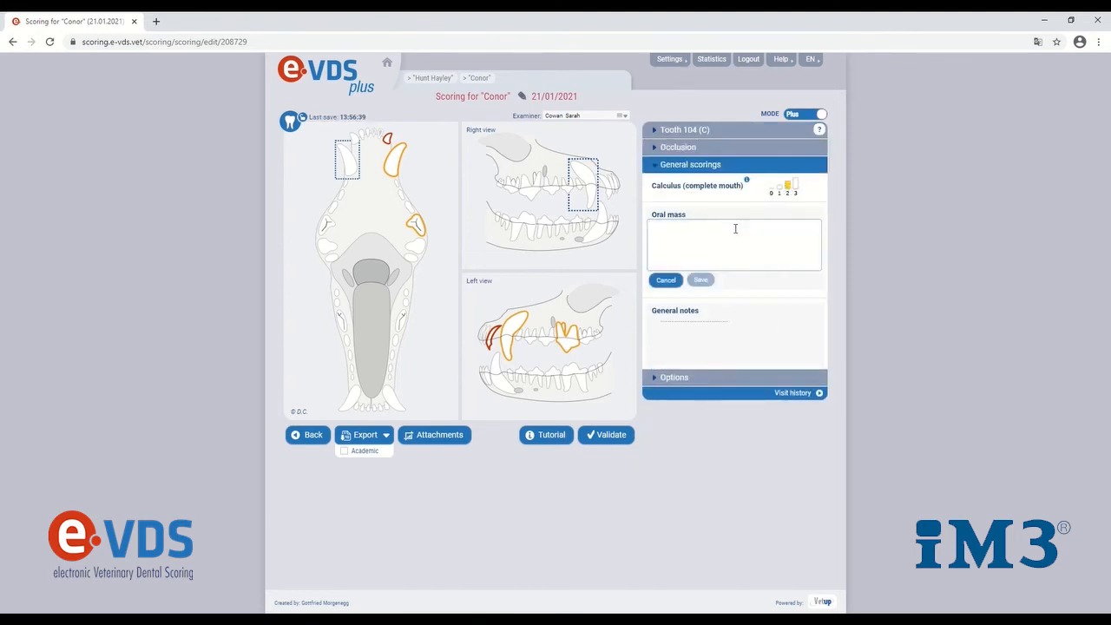
{"action": "left_click", "coordinate": [707, 320]}
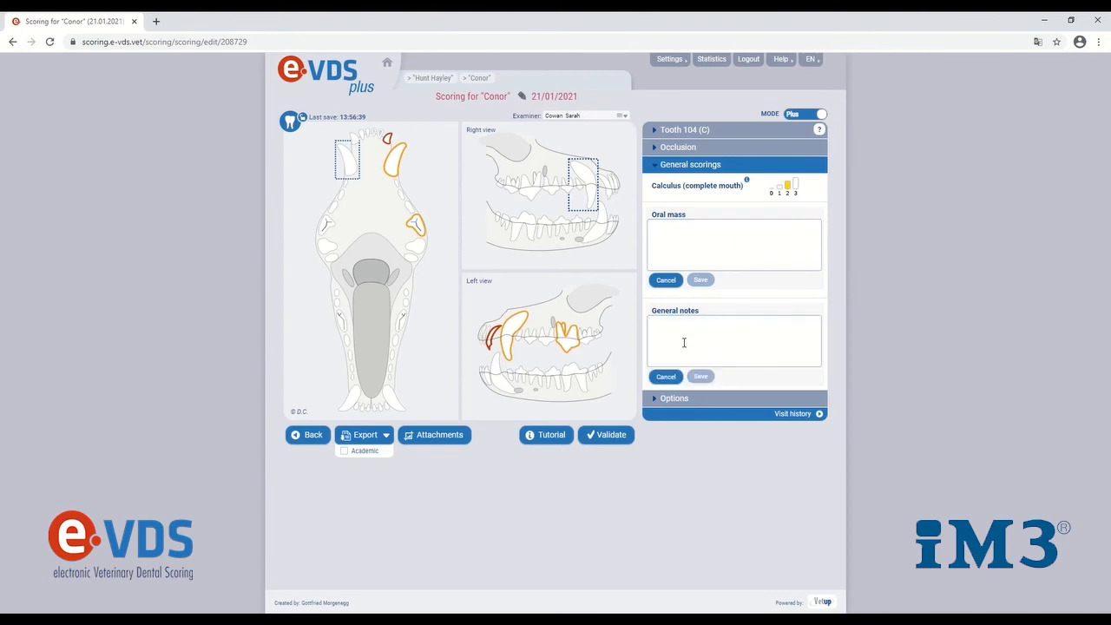
{"action": "left_click", "coordinate": [785, 170]}
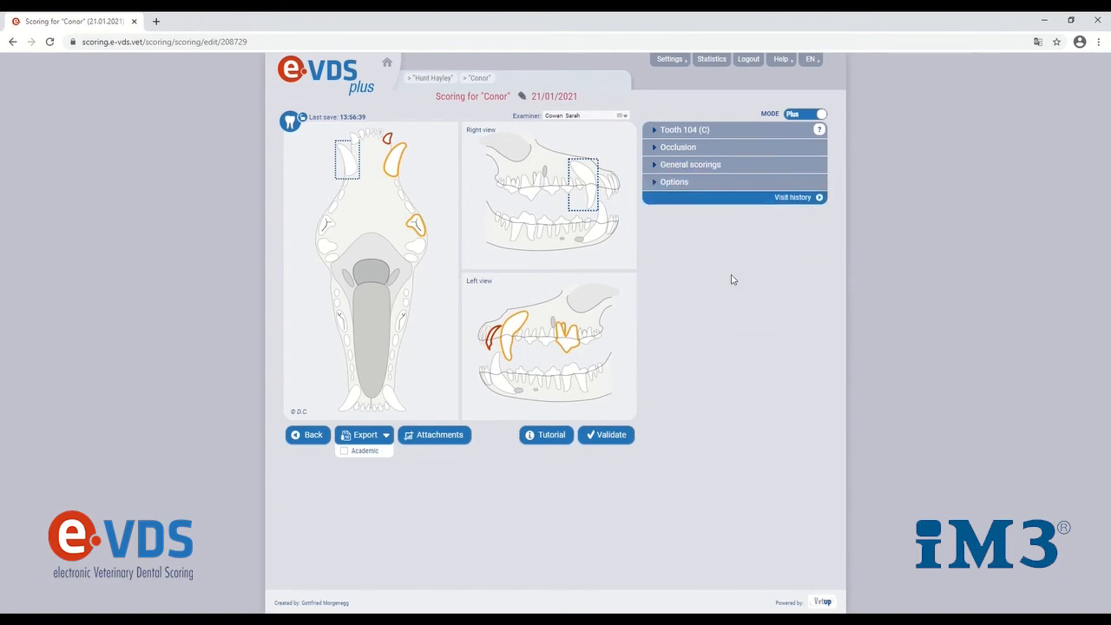
Validate Conor's scoring, and duplicate the validated scoring to edit it again
{"action": "left_click", "coordinate": [603, 436]}
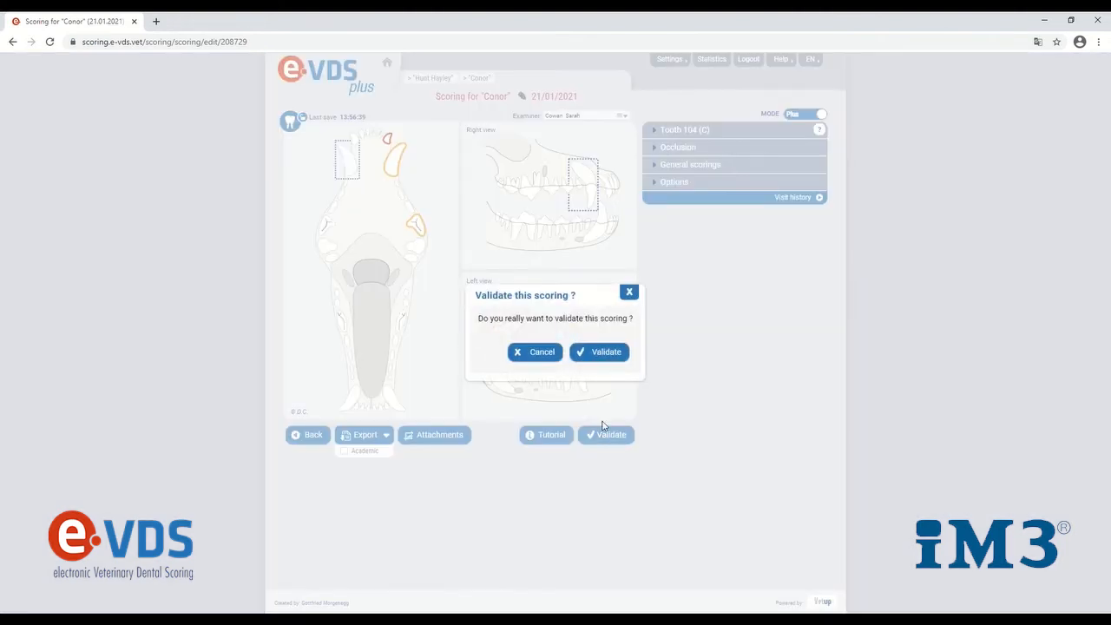
{"action": "left_click", "coordinate": [600, 354]}
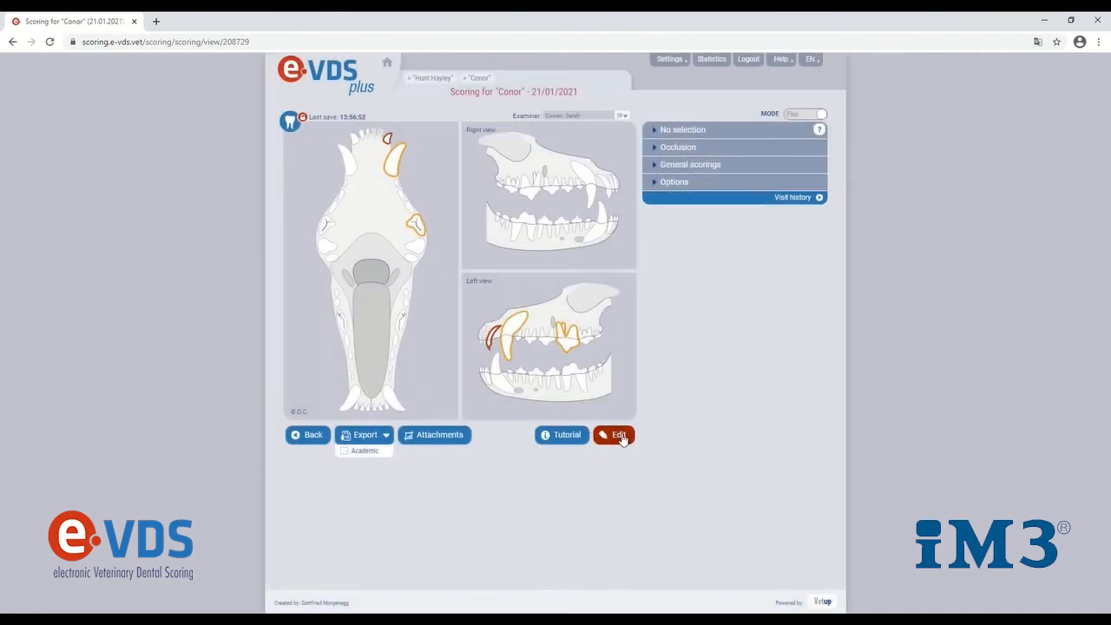
{"action": "left_click", "coordinate": [620, 436]}
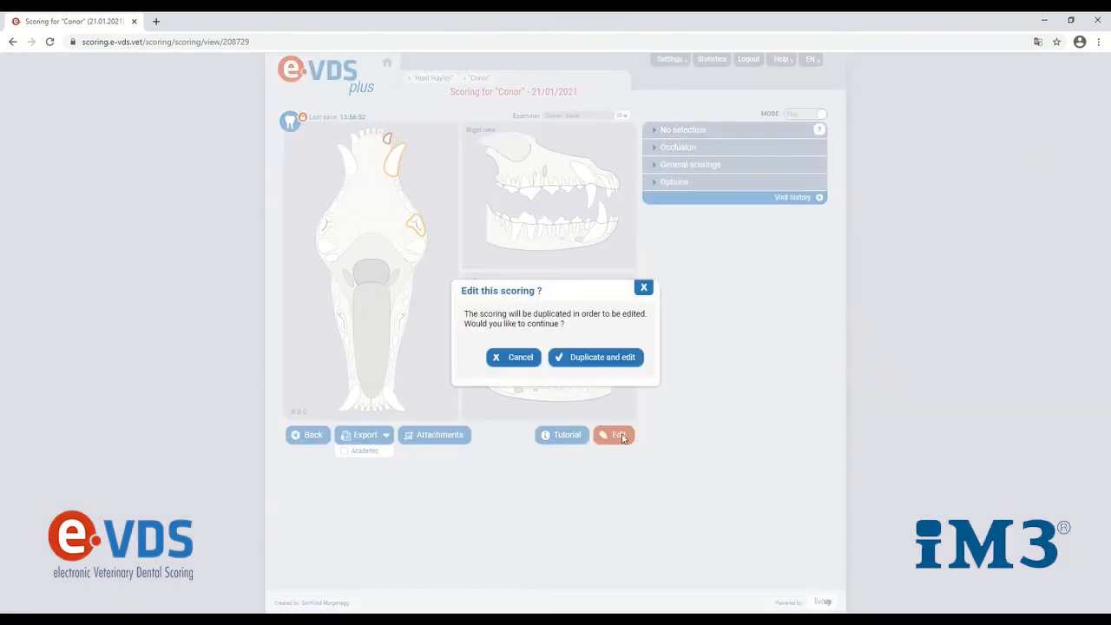
{"action": "left_click", "coordinate": [608, 359]}
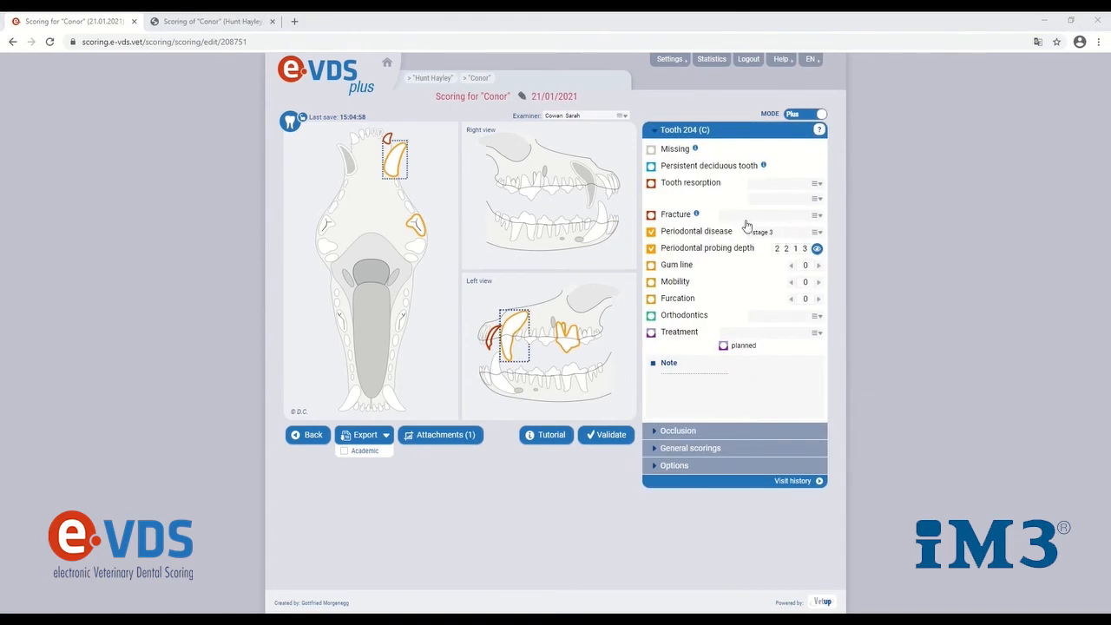
Examine the fracture tutorial's example photos and read the Crown-Root fracture page with its findings, treatment options and images
{"action": "left_click", "coordinate": [697, 214]}
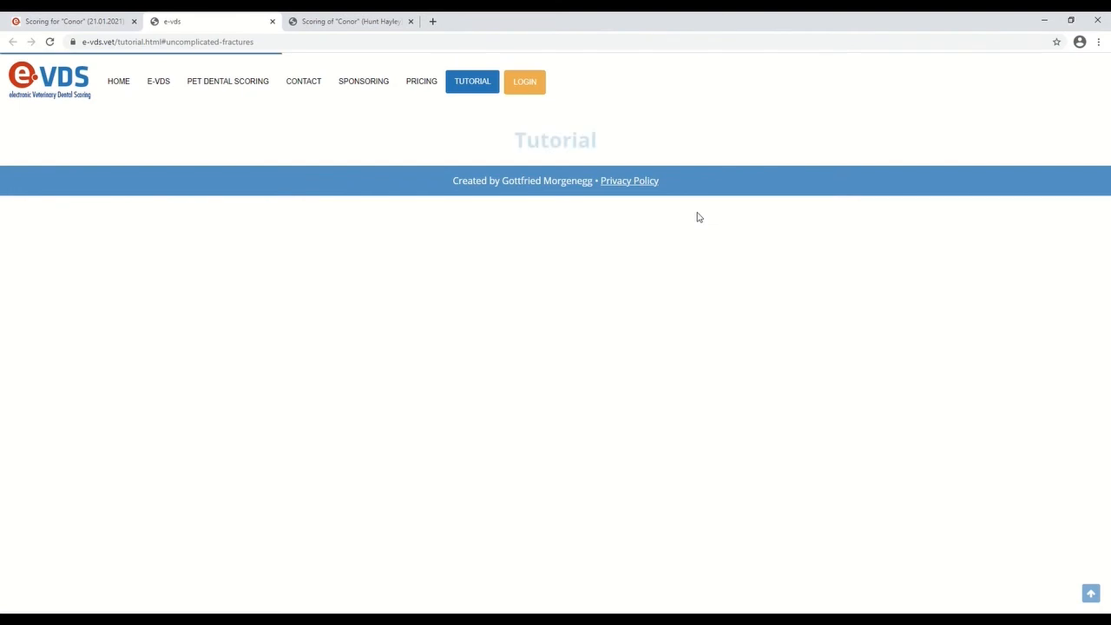
{"action": "scroll", "coordinate": [668, 256], "scroll_direction": "down", "scroll_amount": 3}
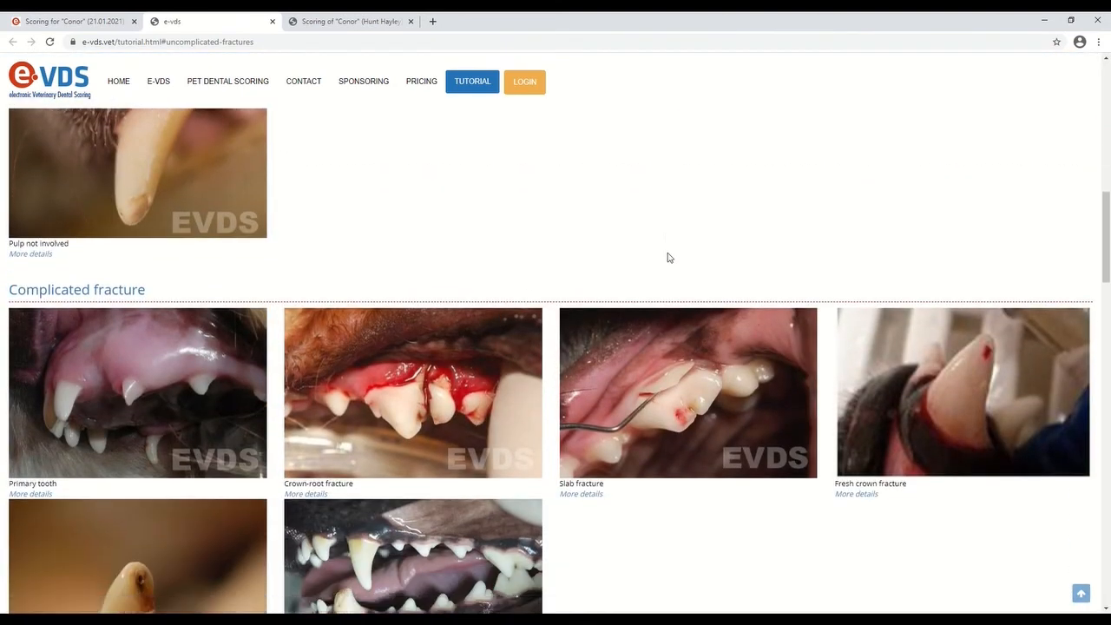
{"action": "scroll", "coordinate": [667, 256], "scroll_direction": "down", "scroll_amount": 3}
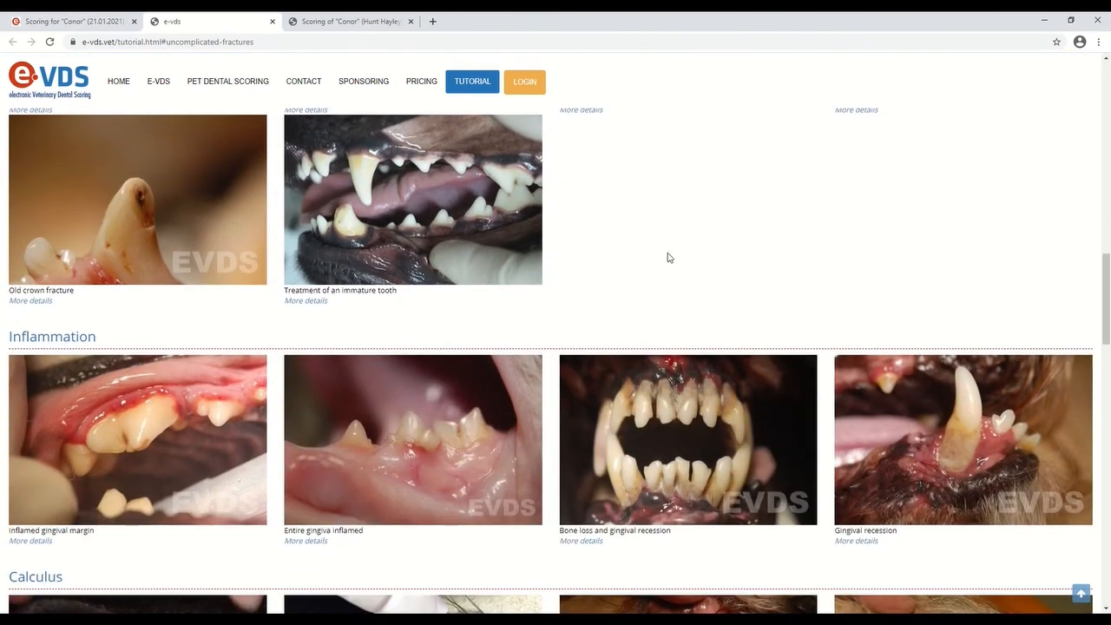
{"action": "scroll", "coordinate": [668, 257], "scroll_direction": "down", "scroll_amount": 4}
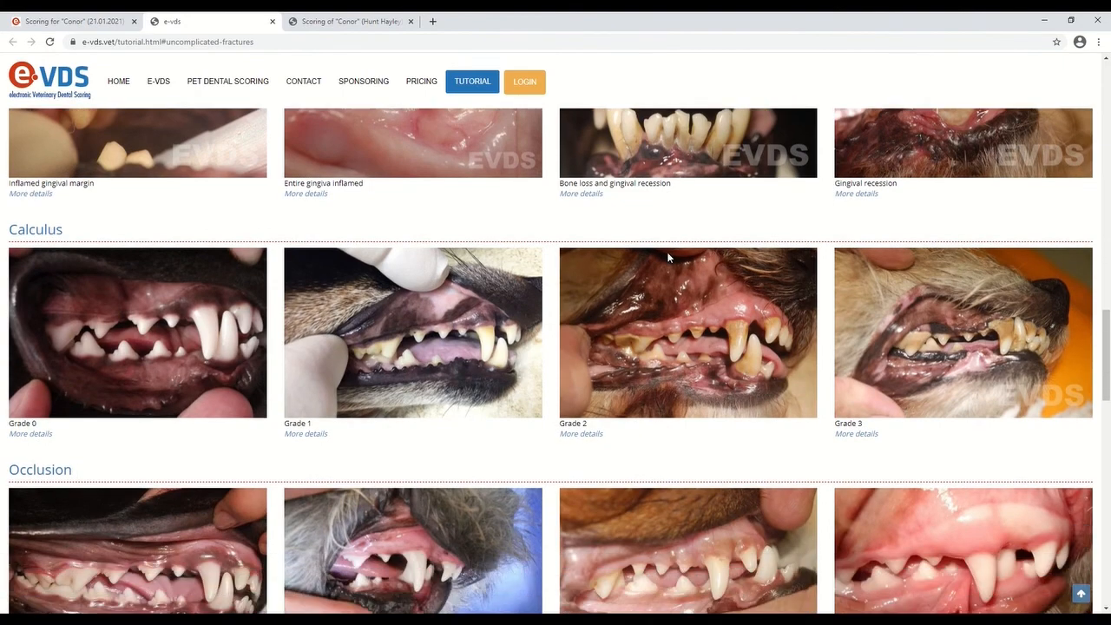
{"action": "scroll", "coordinate": [667, 257], "scroll_direction": "up", "scroll_amount": 5}
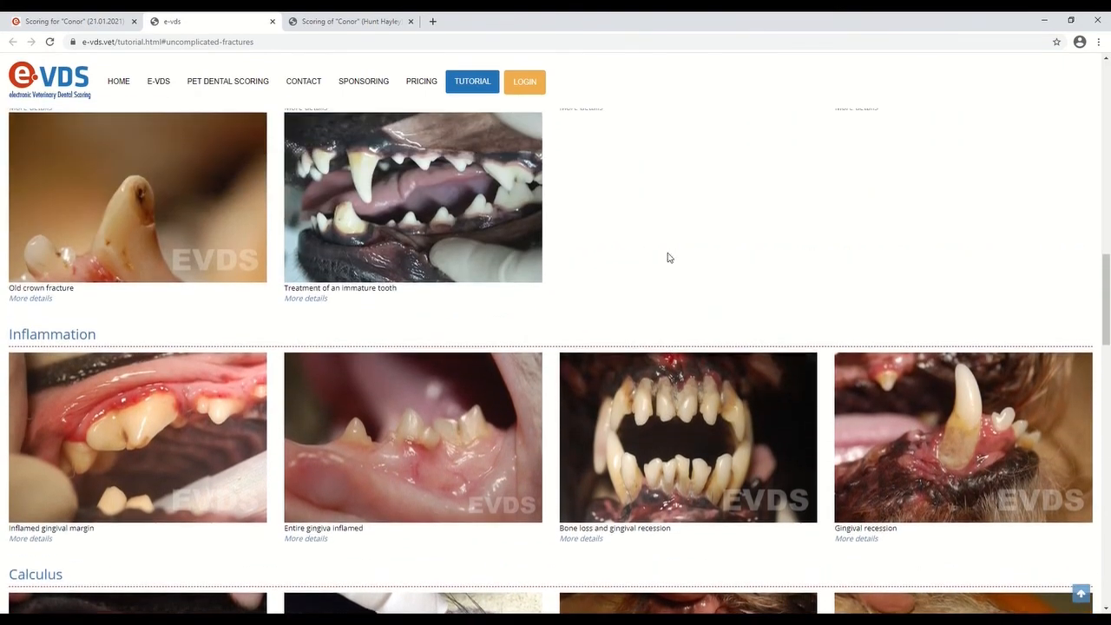
{"action": "scroll", "coordinate": [668, 256], "scroll_direction": "up", "scroll_amount": 2}
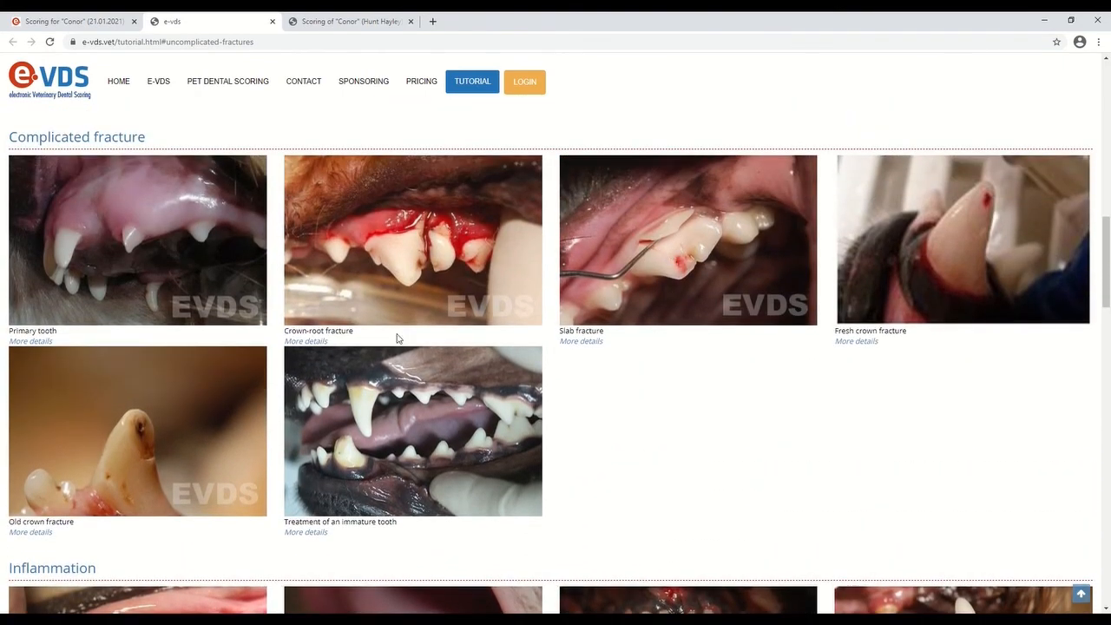
{"action": "left_click", "coordinate": [320, 342]}
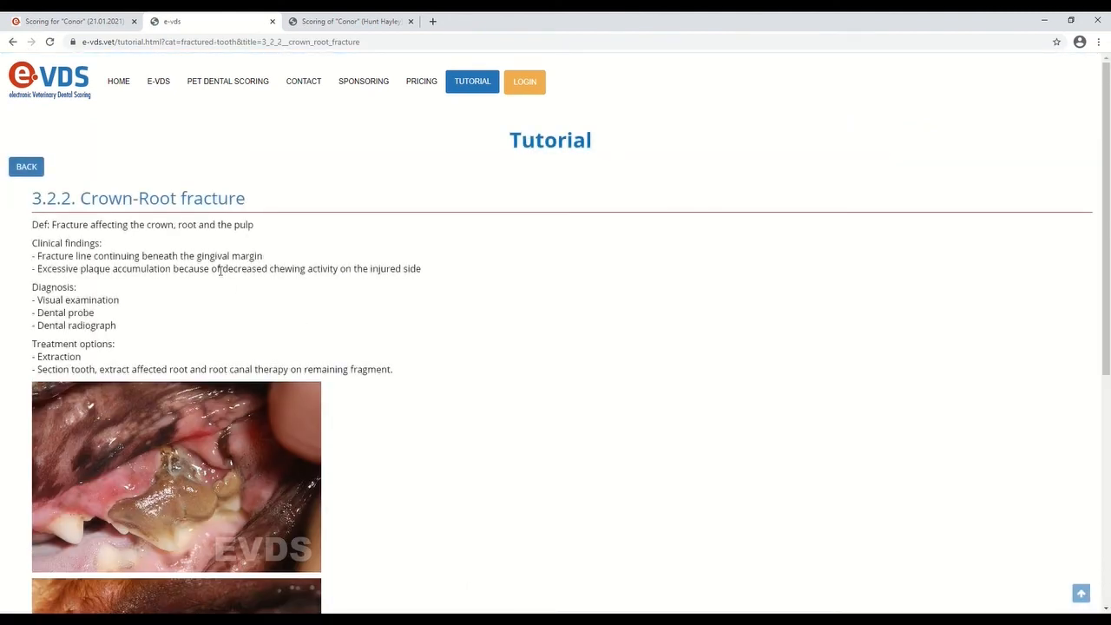
{"action": "scroll", "coordinate": [221, 328], "scroll_direction": "down", "scroll_amount": 1}
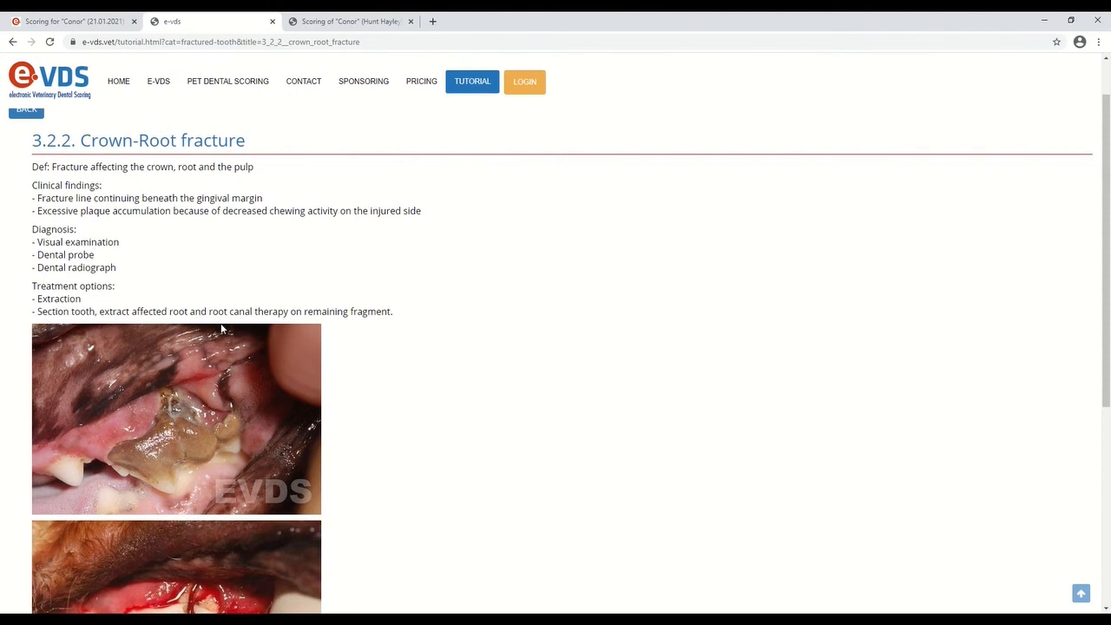
{"action": "scroll", "coordinate": [221, 328], "scroll_direction": "down", "scroll_amount": 3}
{"action": "scroll", "coordinate": [222, 328], "scroll_direction": "down", "scroll_amount": 3}
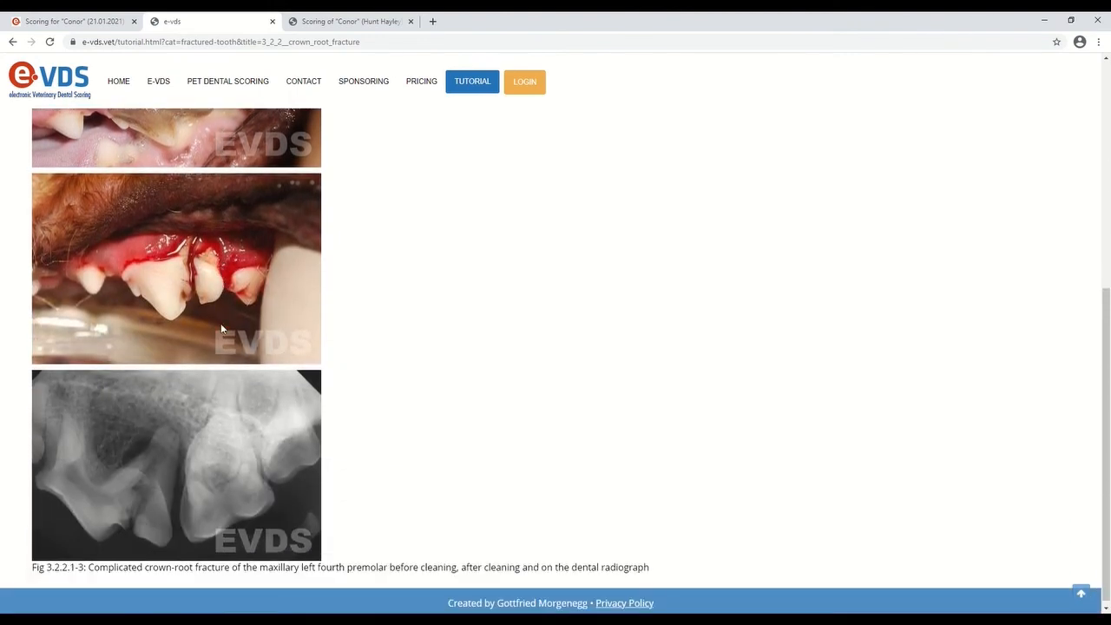
Return to Conor's scoring and export it as a printable report without the Academic option
{"action": "left_click", "coordinate": [75, 24]}
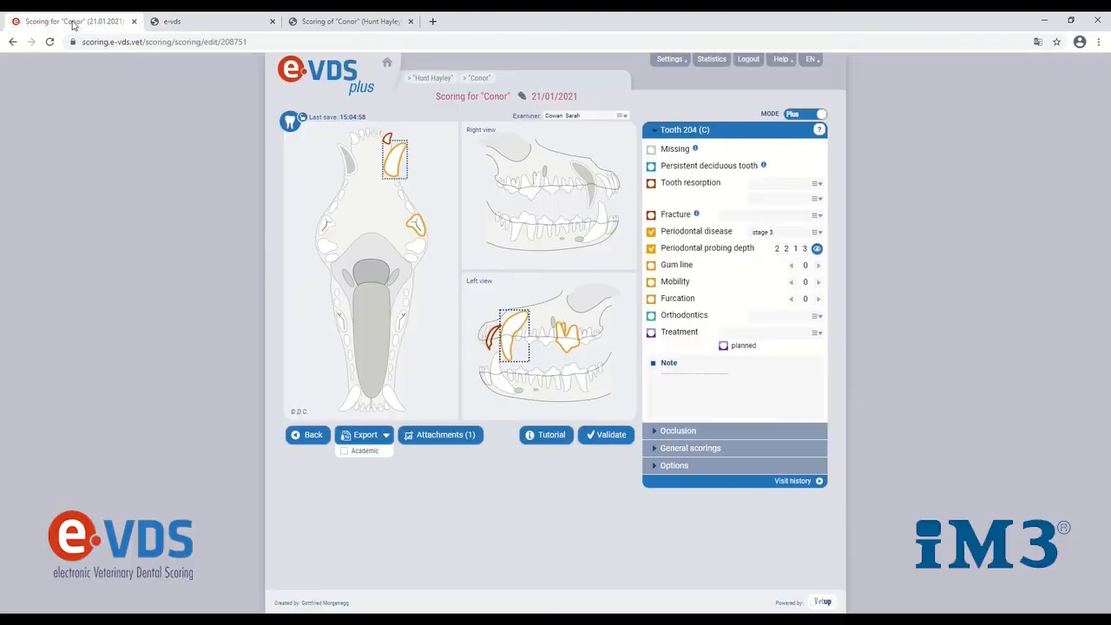
{"action": "left_click", "coordinate": [364, 435]}
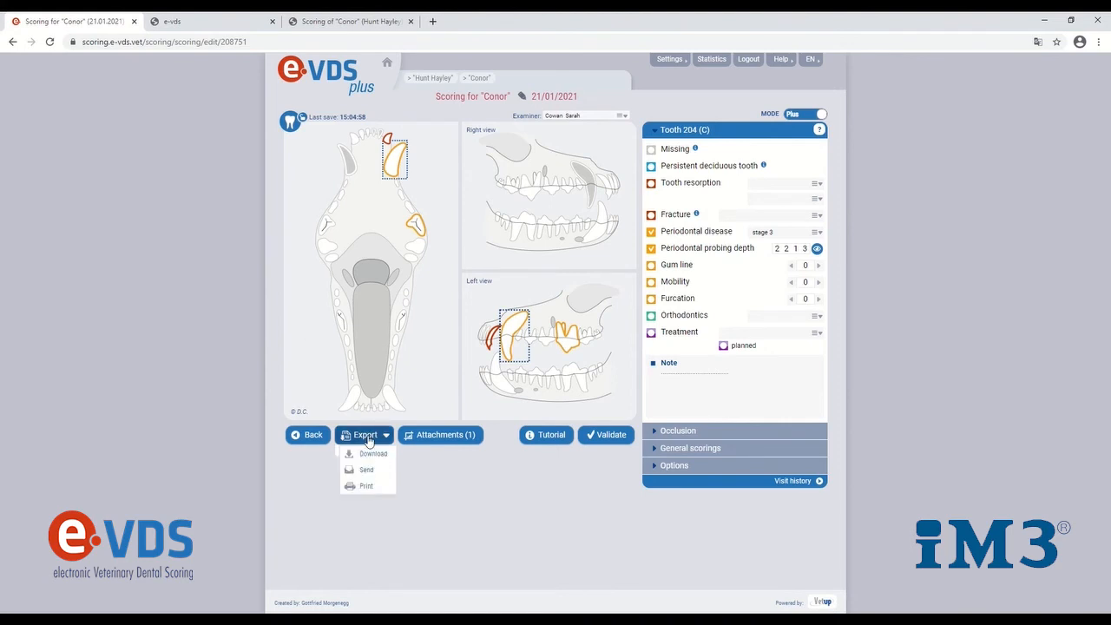
{"action": "left_click", "coordinate": [368, 487]}
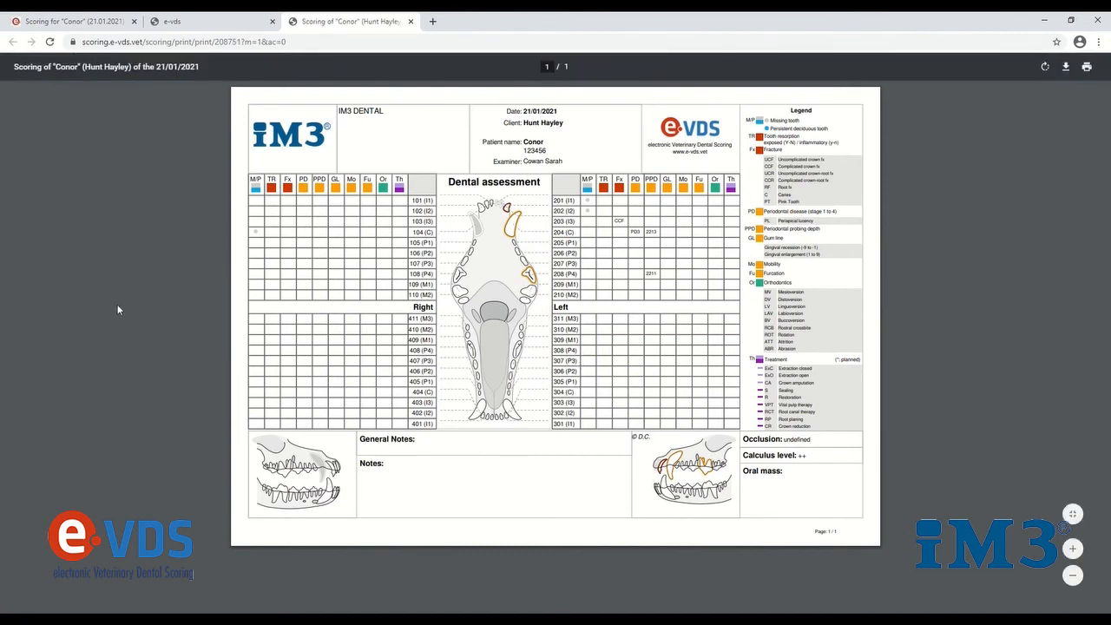
Go back from the printed report to Conor's validated scoring and duplicate it for editing
{"action": "left_click", "coordinate": [69, 21]}
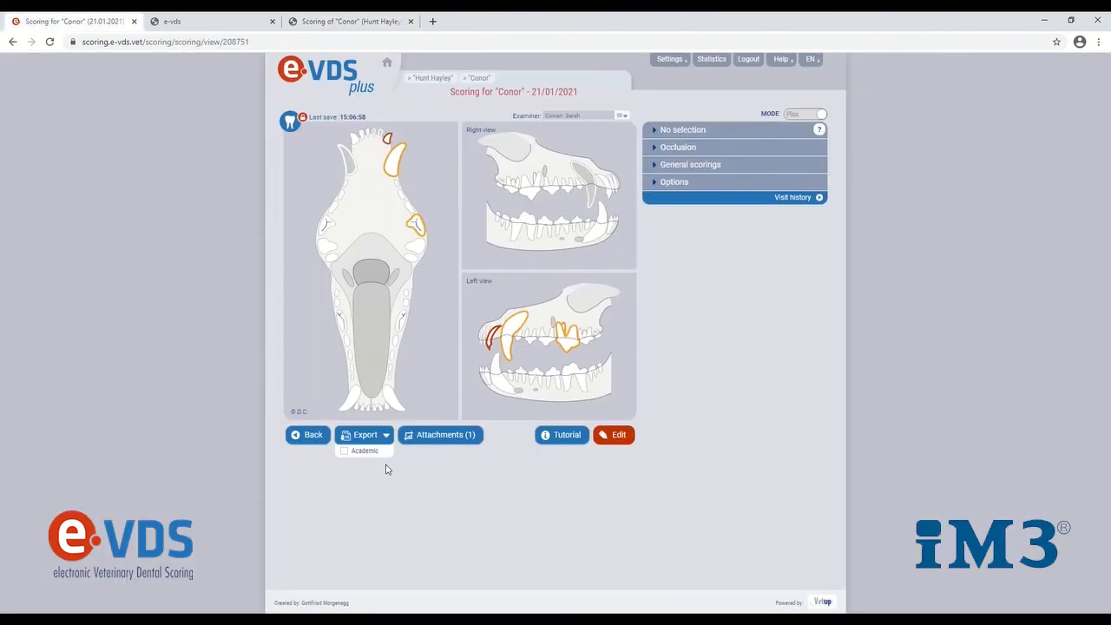
{"action": "left_click", "coordinate": [620, 437]}
{"action": "left_click", "coordinate": [614, 365]}
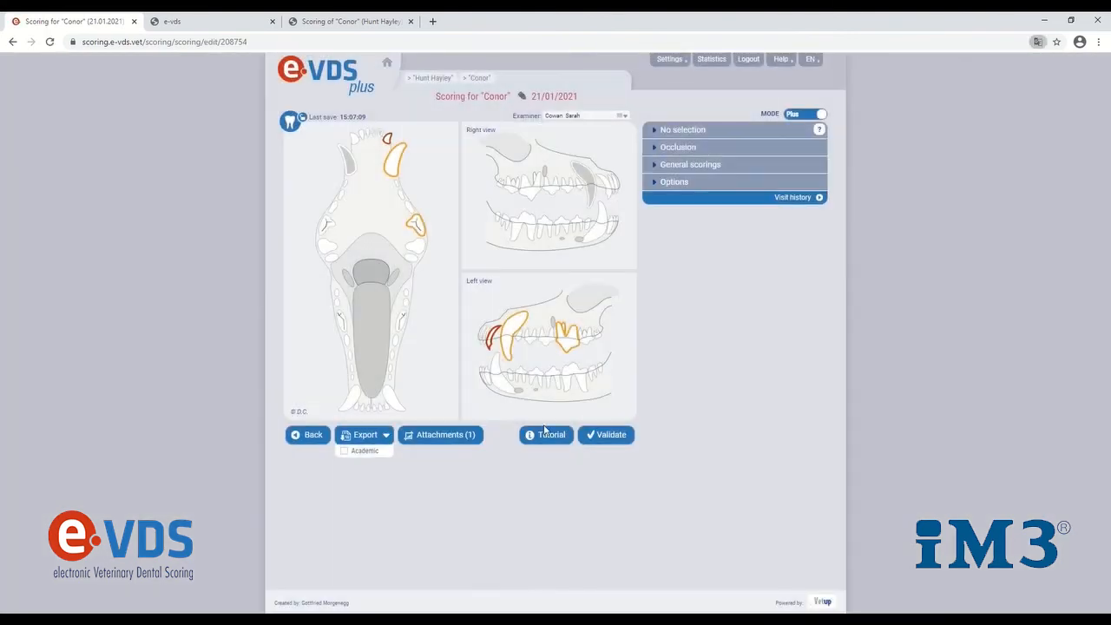
Add the radiograph "4th pre molar- rostral tube shift.jpg" to the scoring's attachments and save it
{"action": "left_click", "coordinate": [452, 436]}
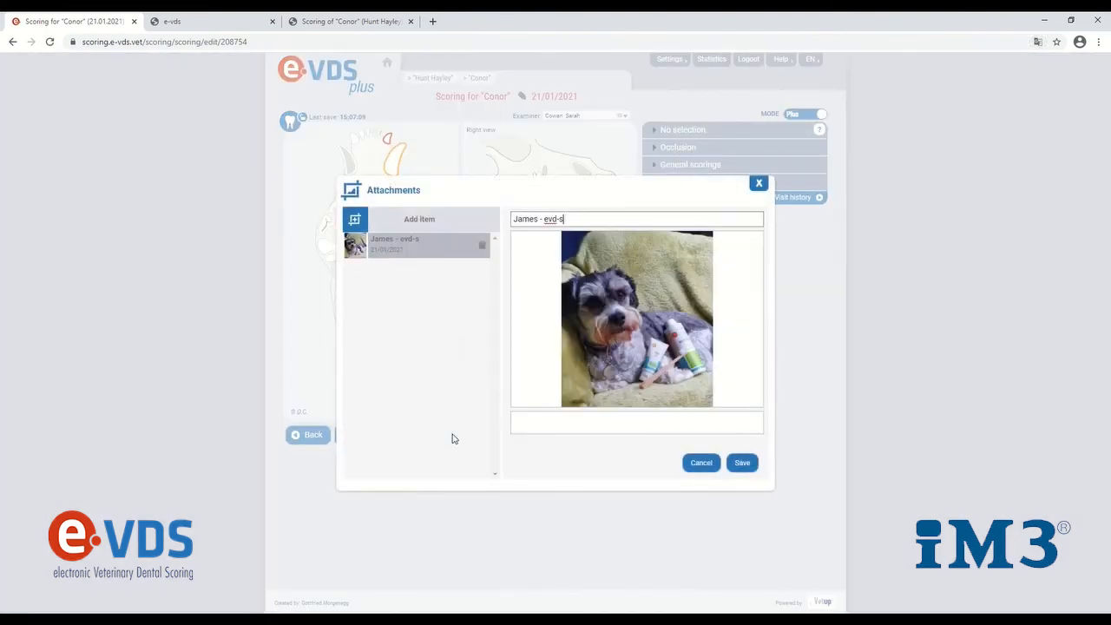
{"action": "left_click", "coordinate": [441, 228]}
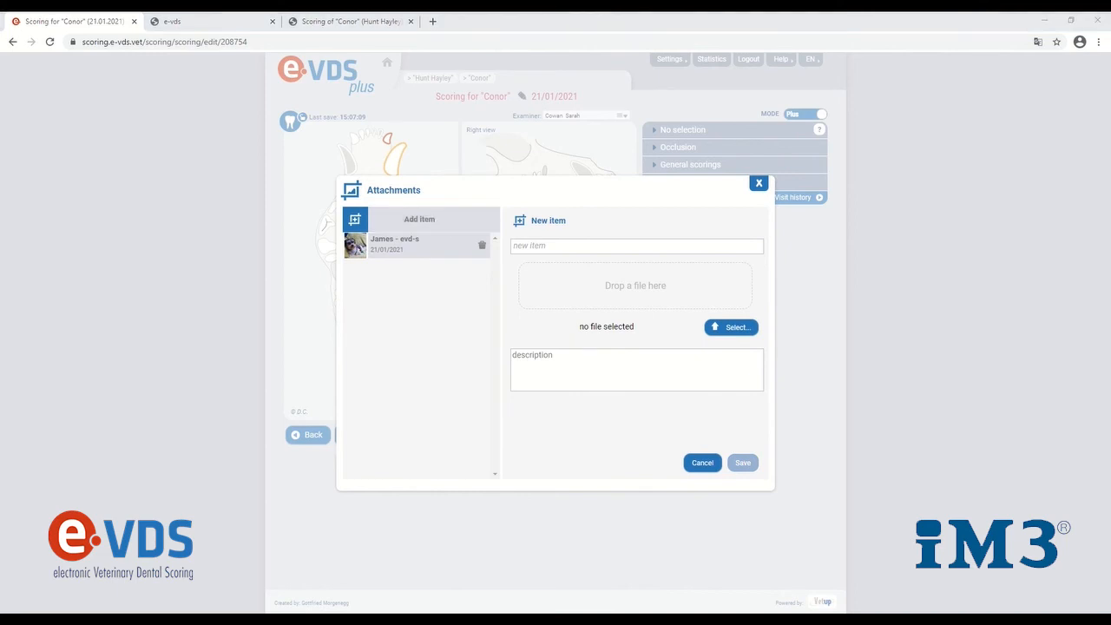
{"action": "left_click", "coordinate": [619, 327]}
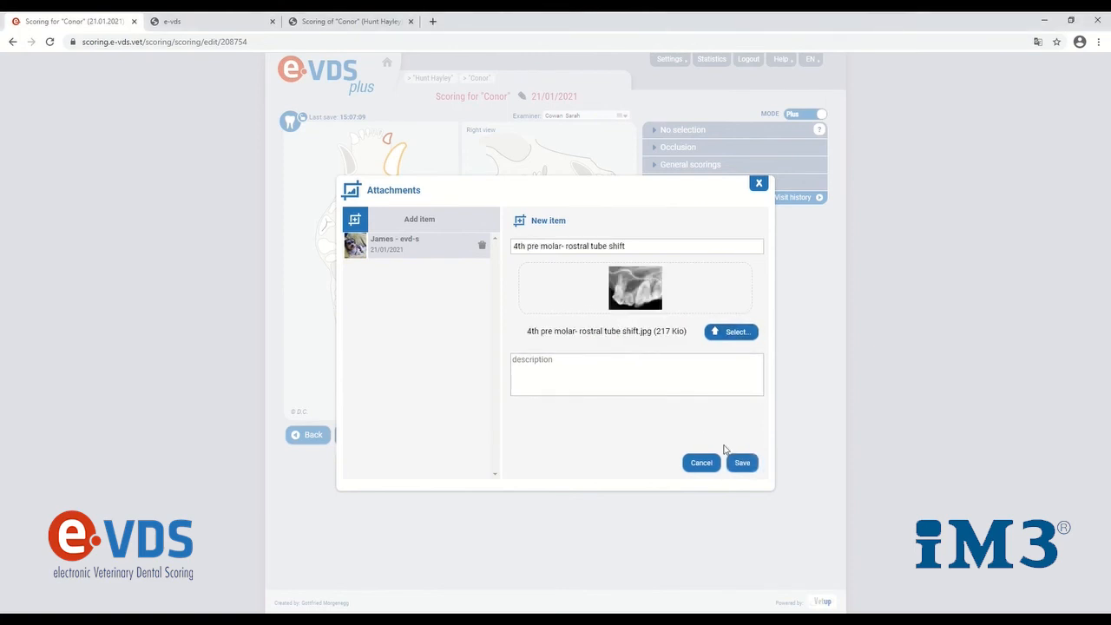
{"action": "left_click", "coordinate": [742, 463]}
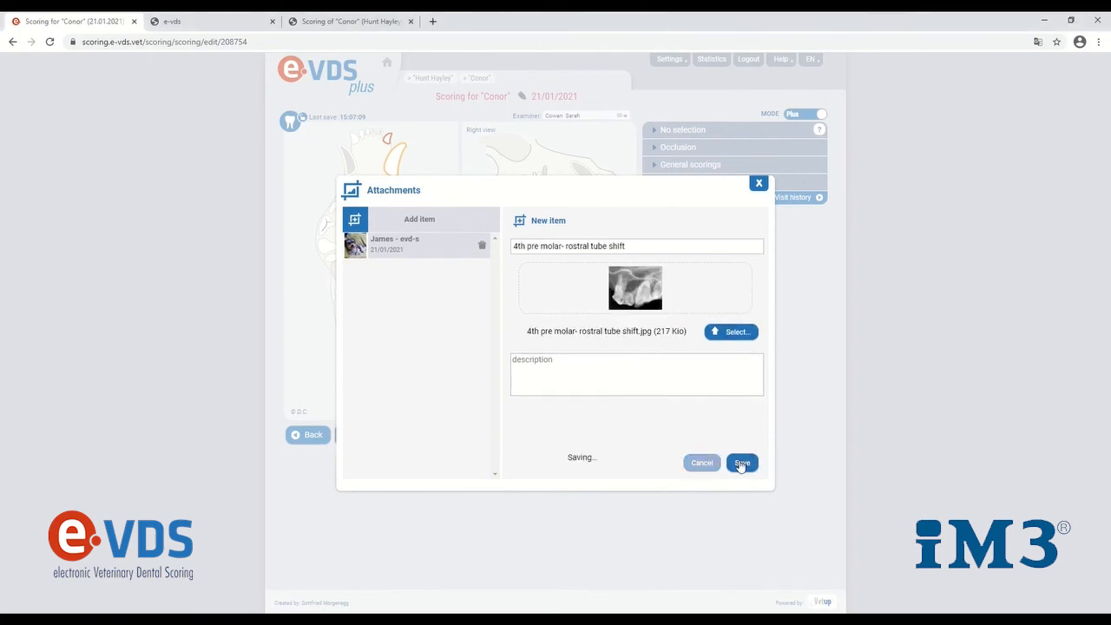
Attach the radiograph "canine mandibular molars- lateral parallel.jpg" to the scoring and save it
{"action": "left_click", "coordinate": [410, 220]}
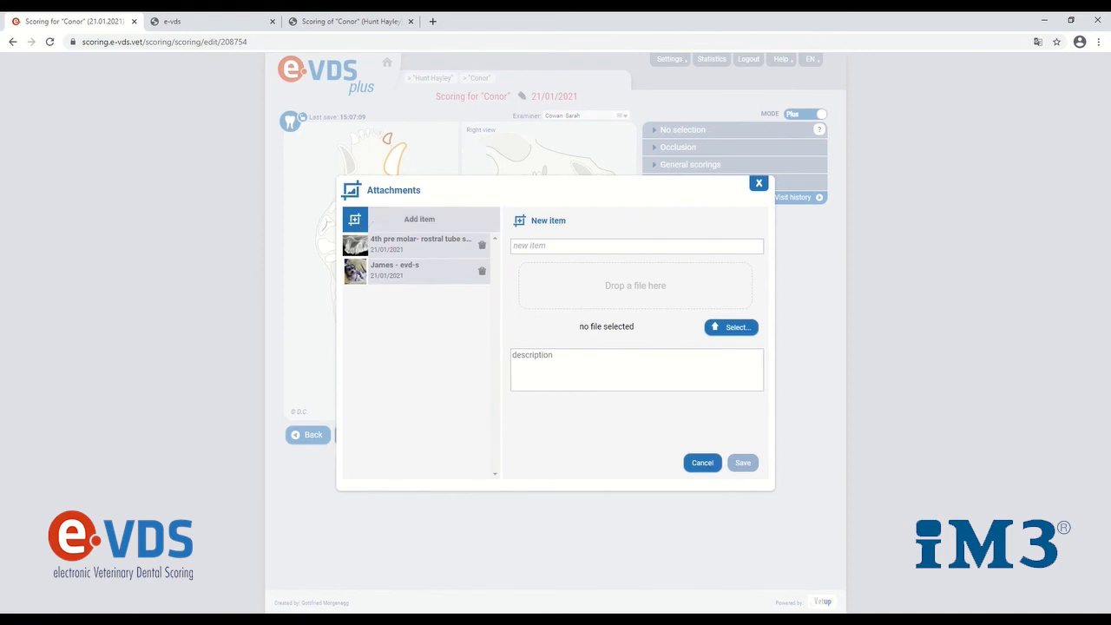
{"action": "left_click_drag", "start_coordinate": [598, 318], "coordinate": [607, 319]}
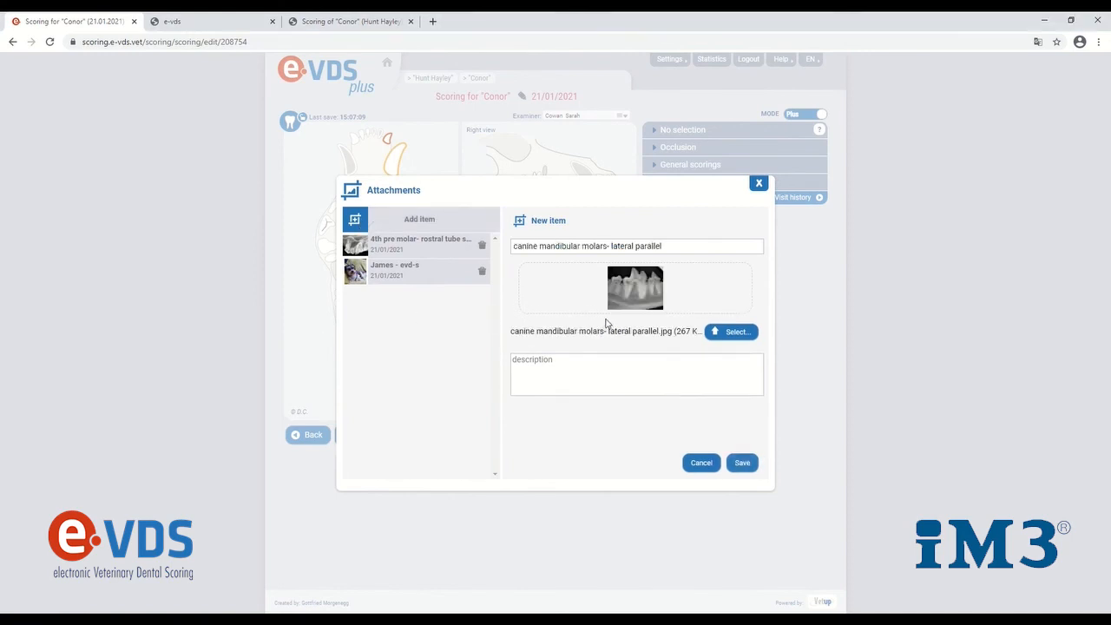
{"action": "left_click", "coordinate": [745, 461]}
Attach and save two more radiographs: the canine maxillary caudal molar image and "canine maxillary incisors.jpg"
{"action": "left_click", "coordinate": [396, 220]}
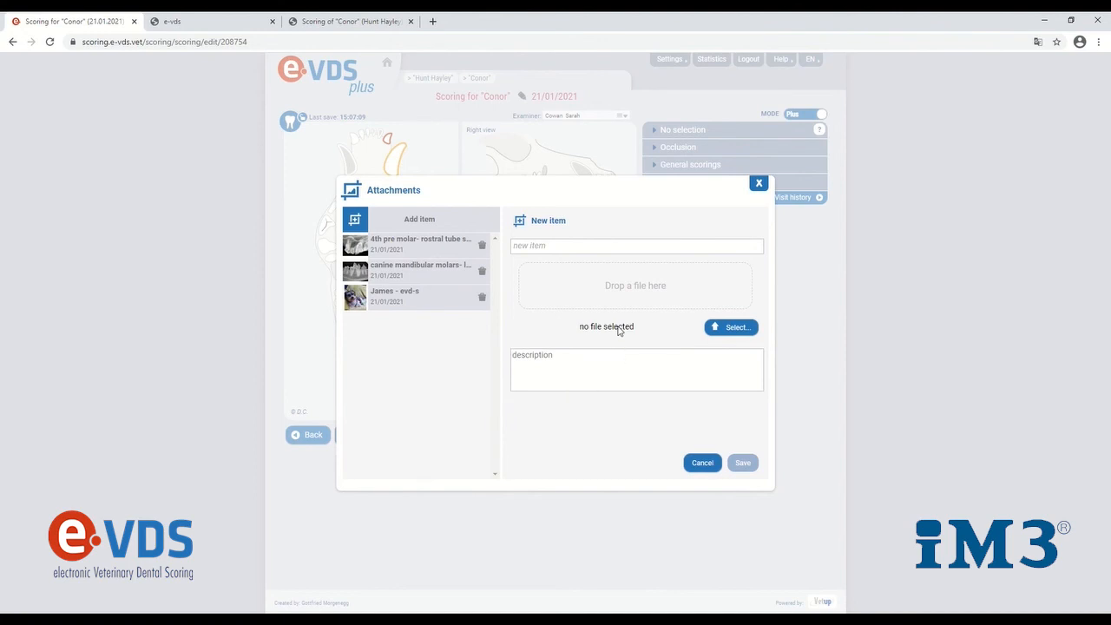
{"action": "left_click_drag", "start_coordinate": [620, 330], "coordinate": [619, 331]}
{"action": "left_click", "coordinate": [738, 463]}
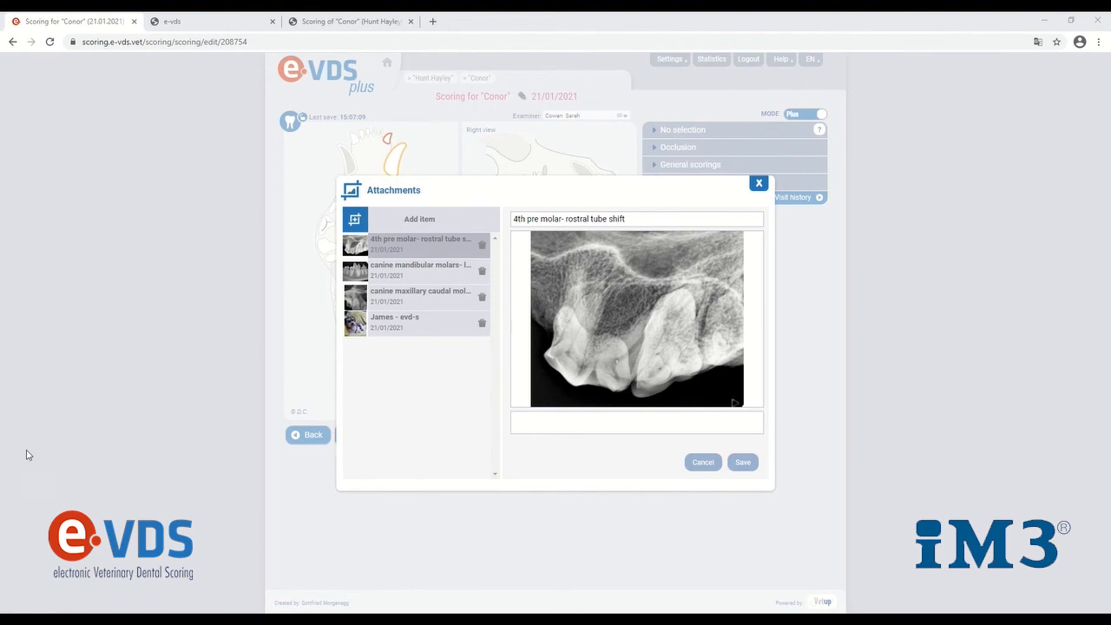
{"action": "left_click", "coordinate": [413, 217]}
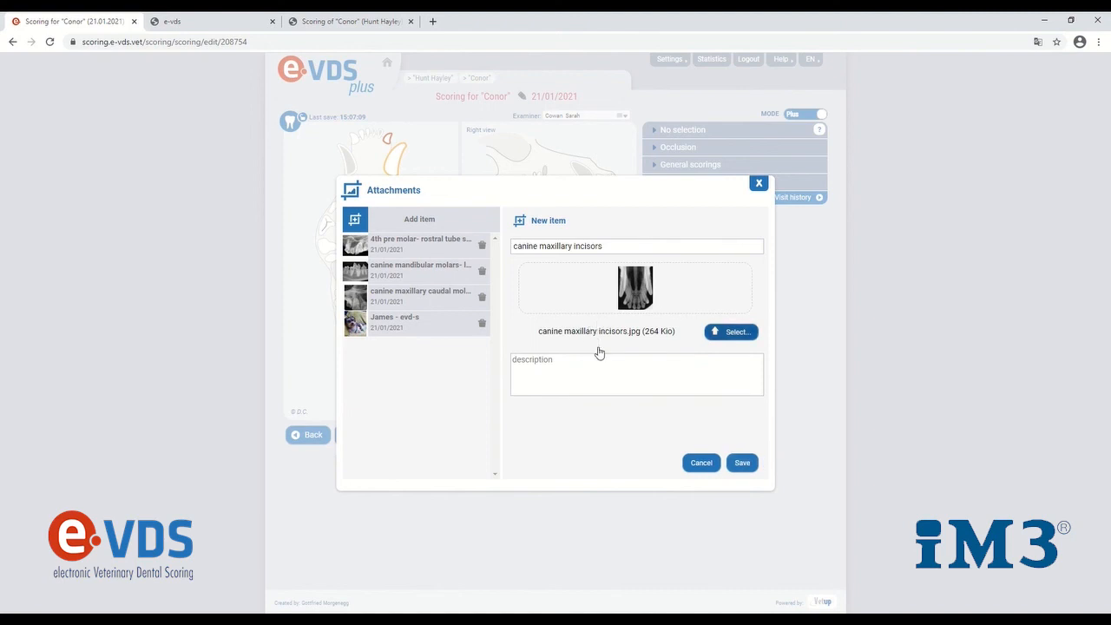
{"action": "left_click", "coordinate": [742, 464]}
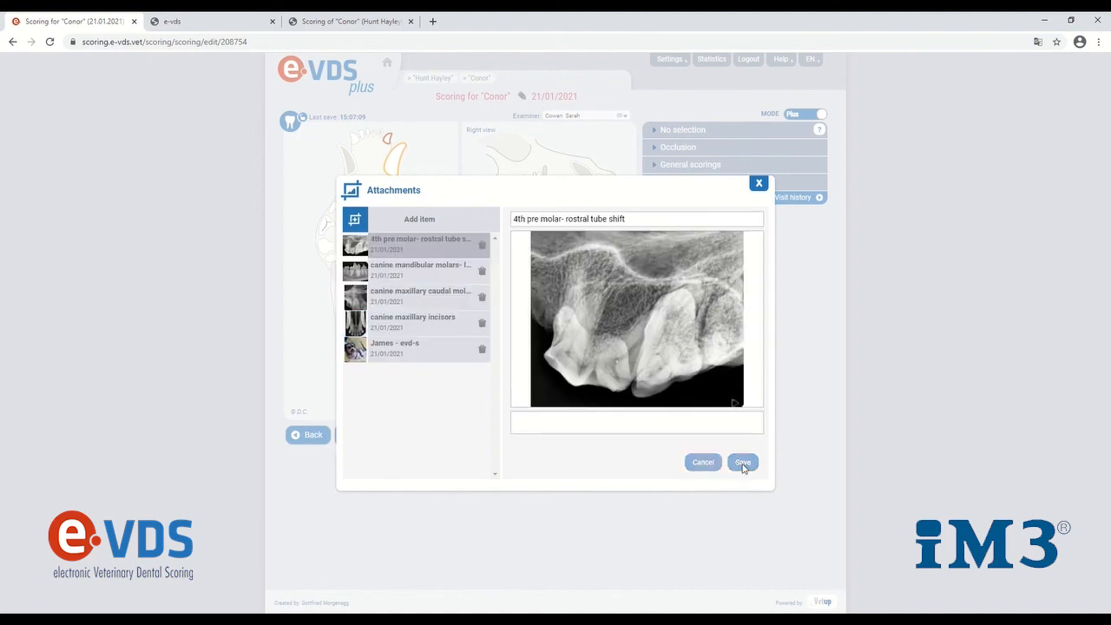
Preview the attached radiographs and the "James - evd-s" photo one after another
{"action": "left_click", "coordinate": [419, 306]}
{"action": "left_click", "coordinate": [419, 283]}
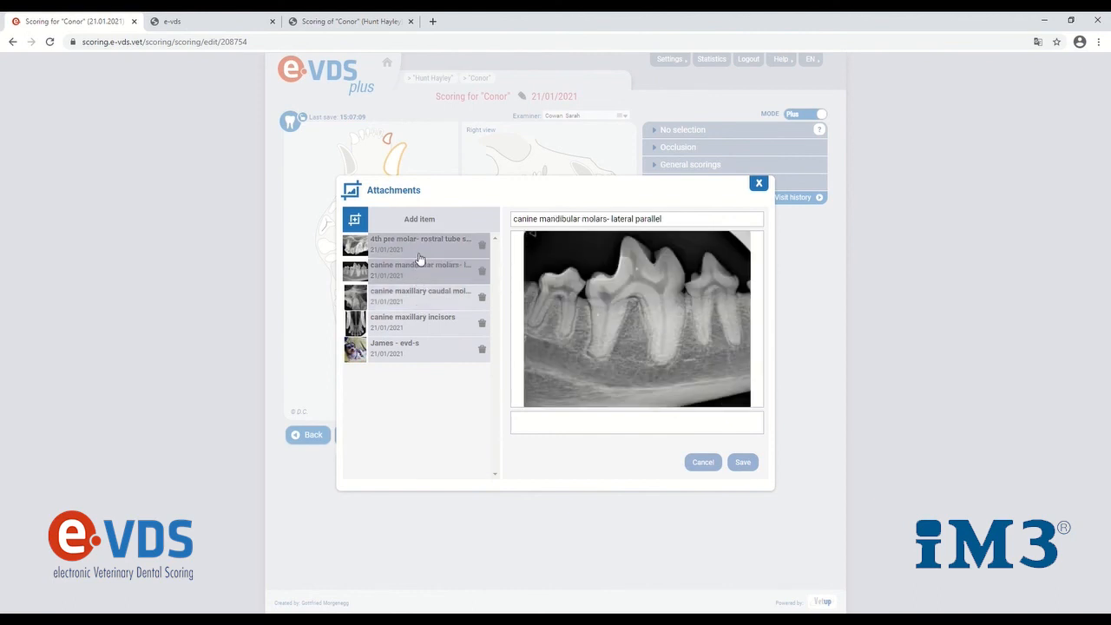
{"action": "left_click", "coordinate": [419, 258]}
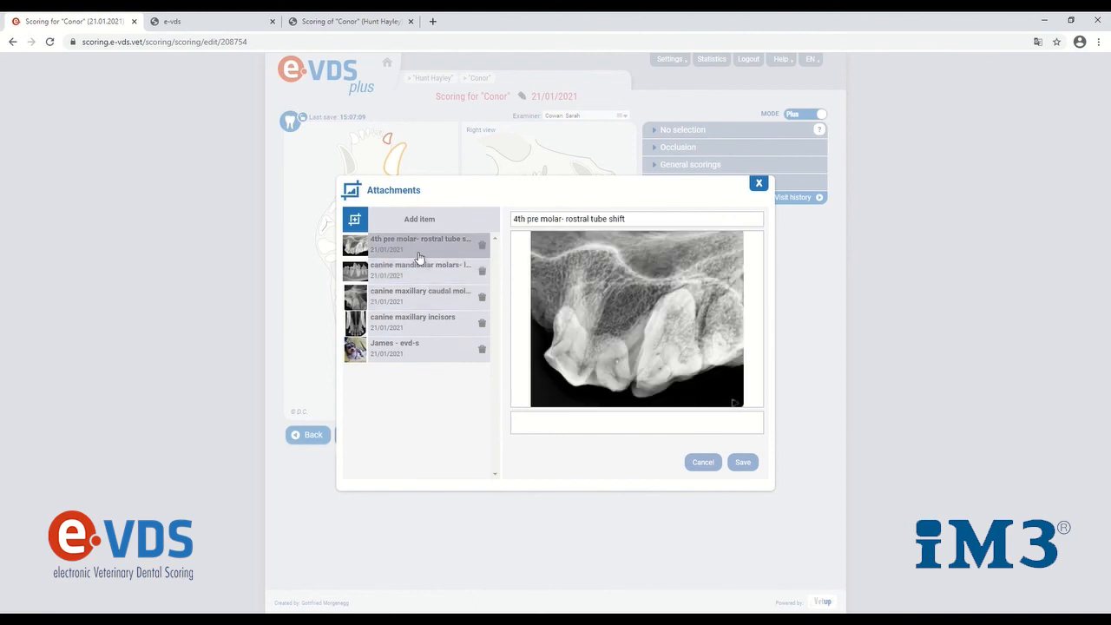
{"action": "left_click", "coordinate": [440, 348]}
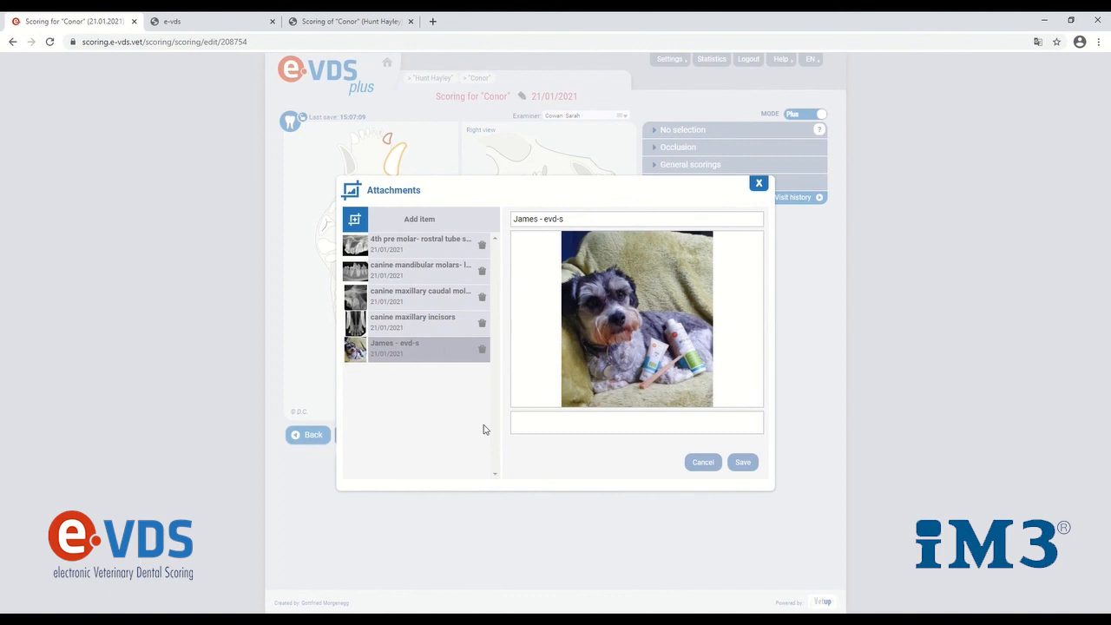
Close the scoring's attachments window and open the general statistics
{"action": "left_click", "coordinate": [759, 186]}
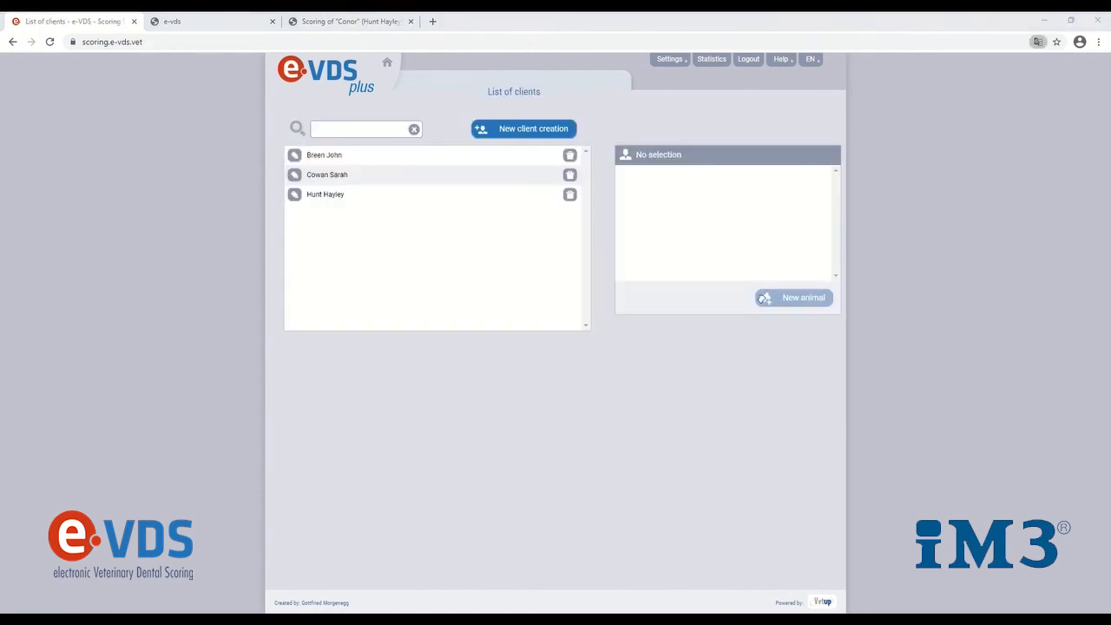
{"action": "left_click", "coordinate": [728, 61]}
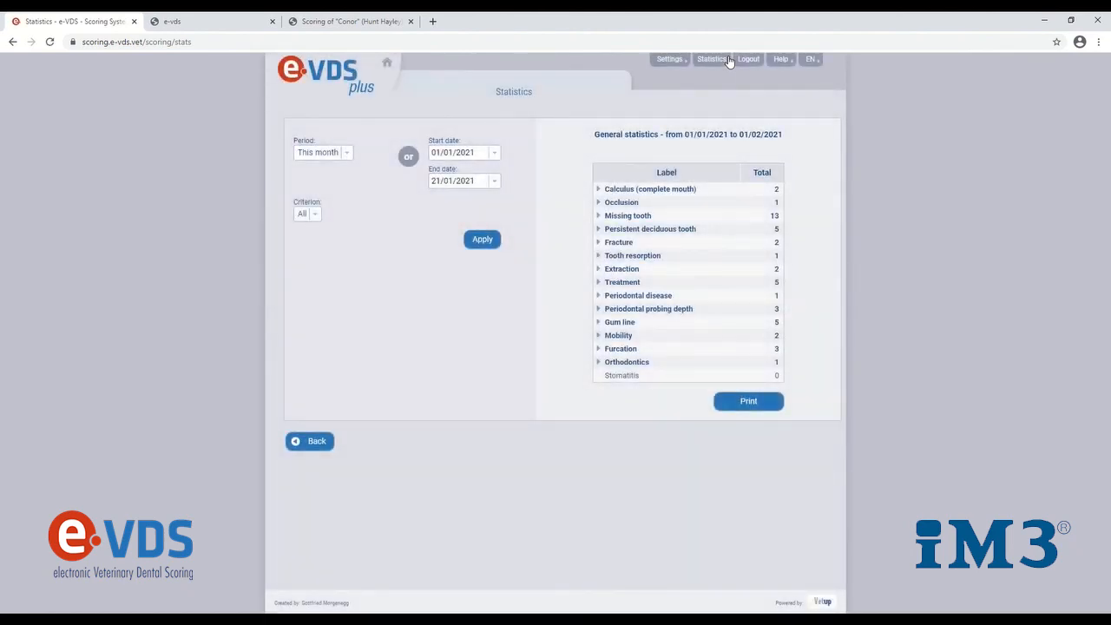
Filter the statistics with the period "This month" and the end date 20/01/2021, and apply the filter
{"action": "left_click", "coordinate": [342, 155]}
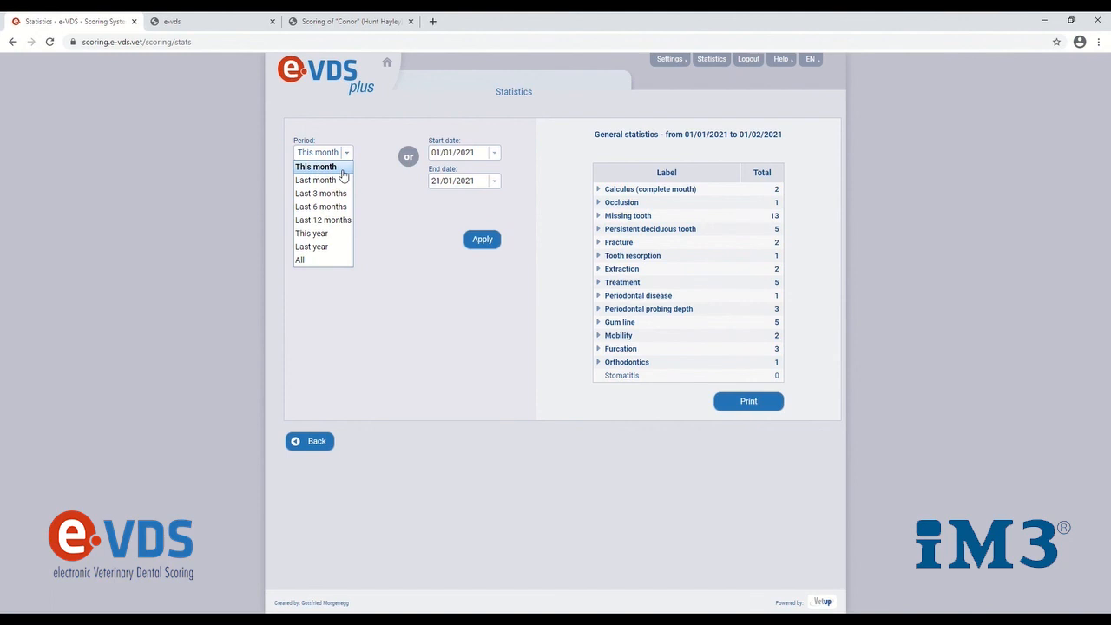
{"action": "left_click", "coordinate": [342, 170]}
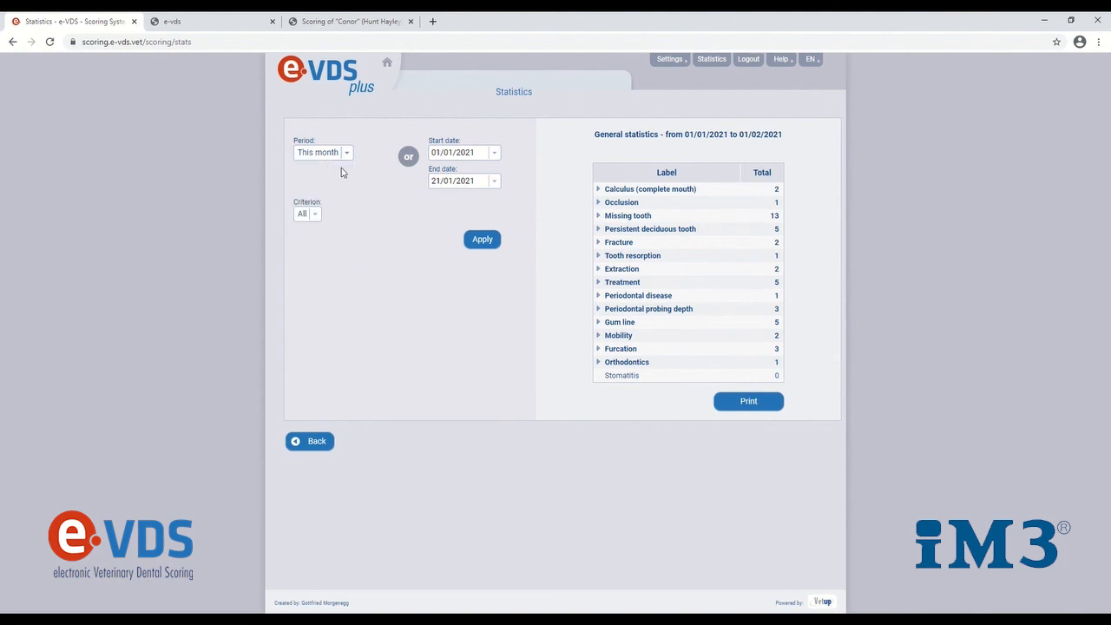
{"action": "left_click", "coordinate": [494, 182]}
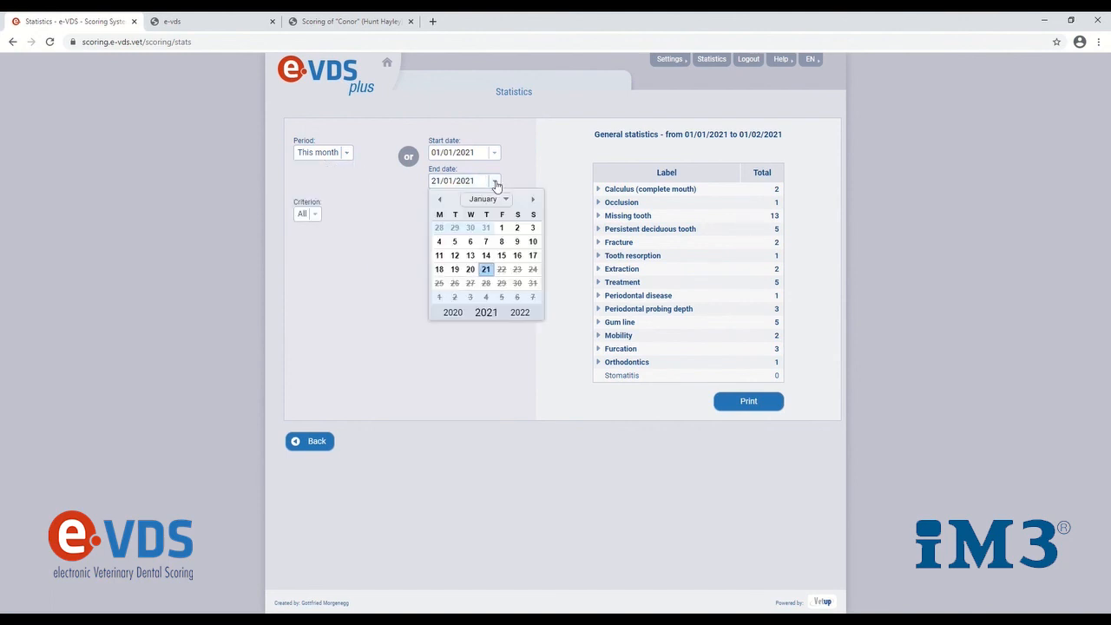
{"action": "left_click", "coordinate": [474, 270]}
{"action": "left_click", "coordinate": [481, 239]}
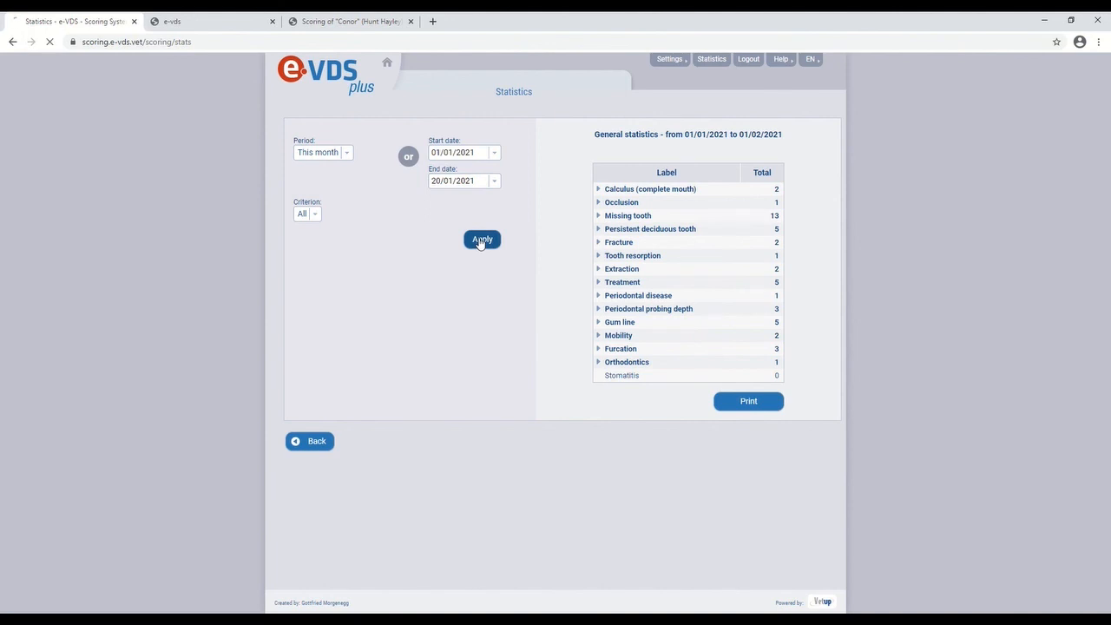